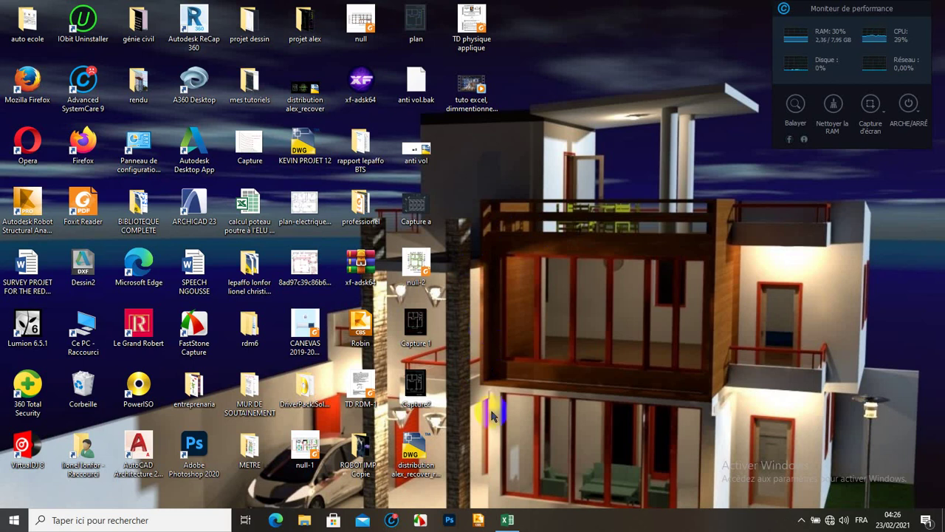
Switch to the open Excel workbook and enter =0,9*F7 in K6 for the distance d.
{"action": "left_click", "coordinate": [506, 520]}
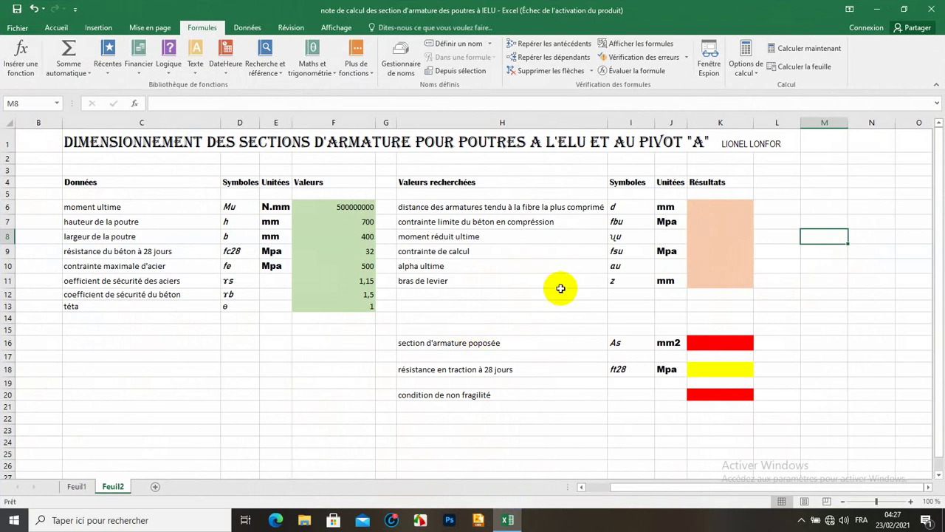
{"action": "left_click", "coordinate": [701, 207]}
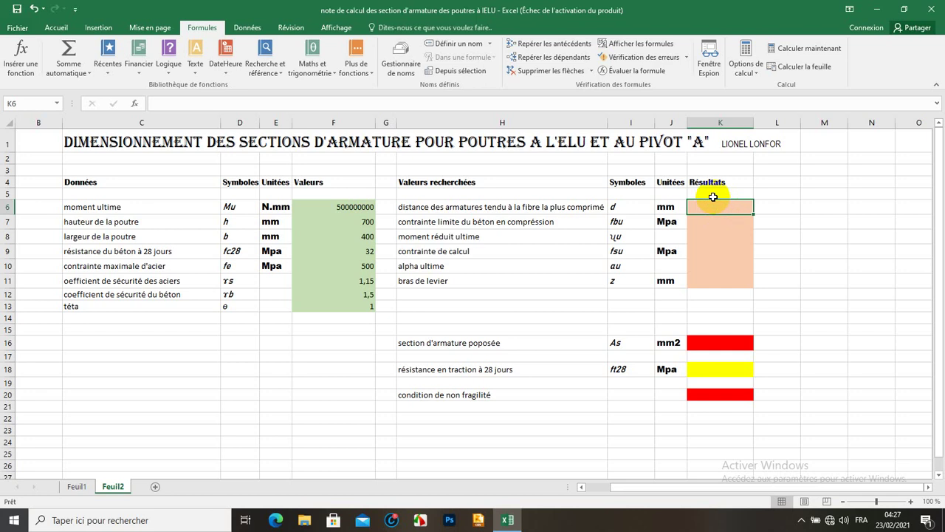
{"action": "type", "text": "=0,"}
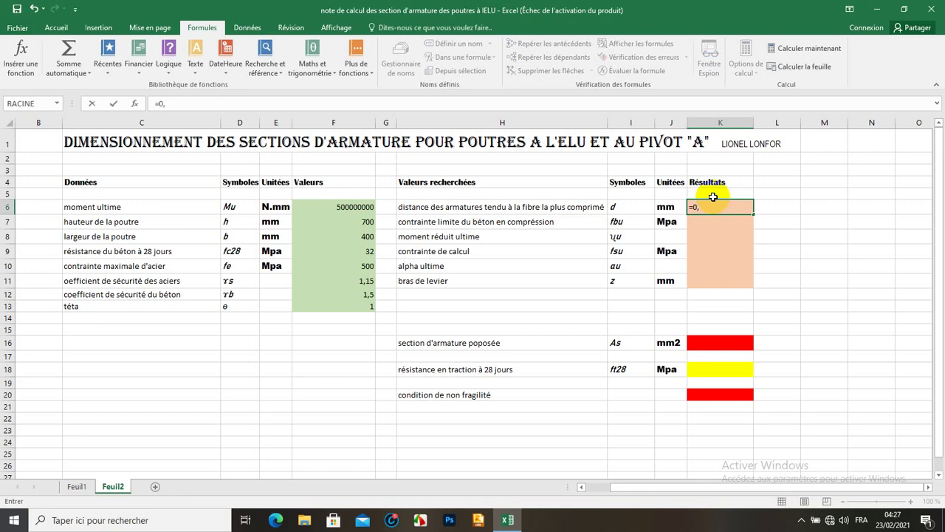
{"action": "type", "text": "9*"}
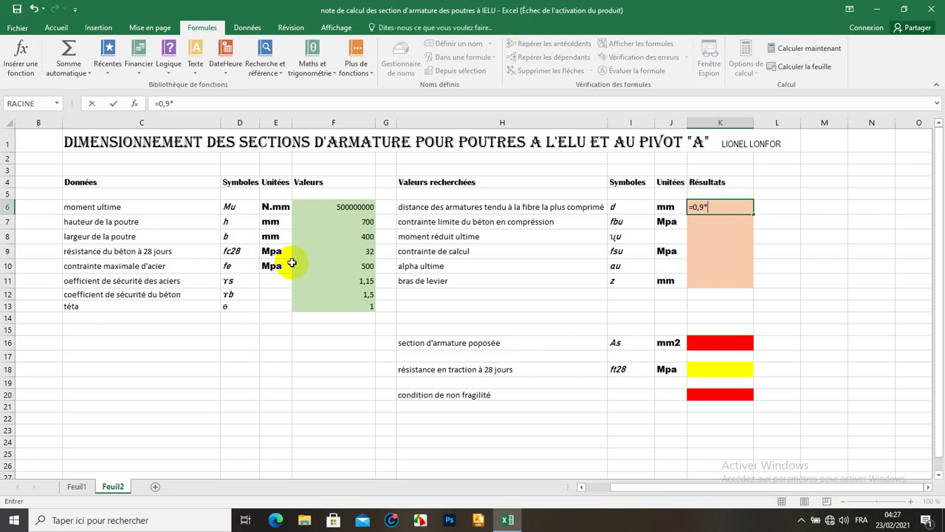
{"action": "left_click", "coordinate": [332, 220]}
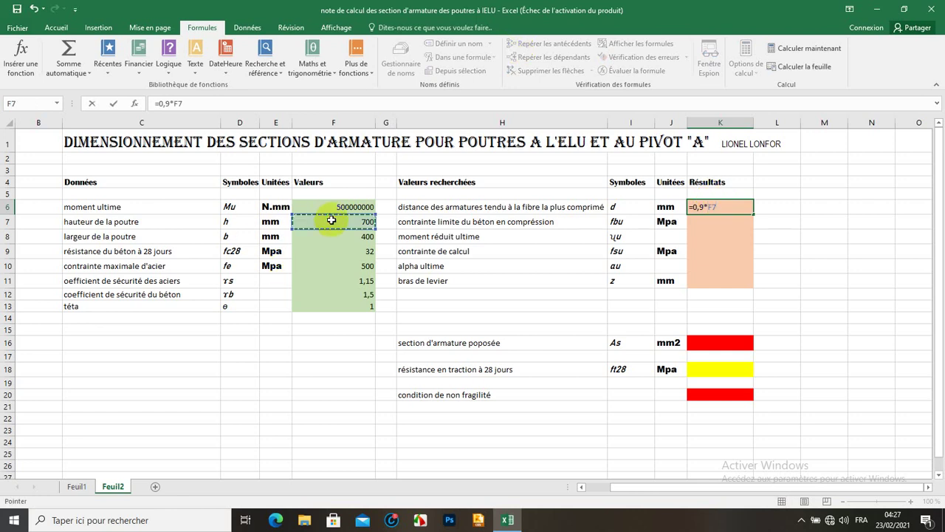
{"action": "key", "text": "Return"}
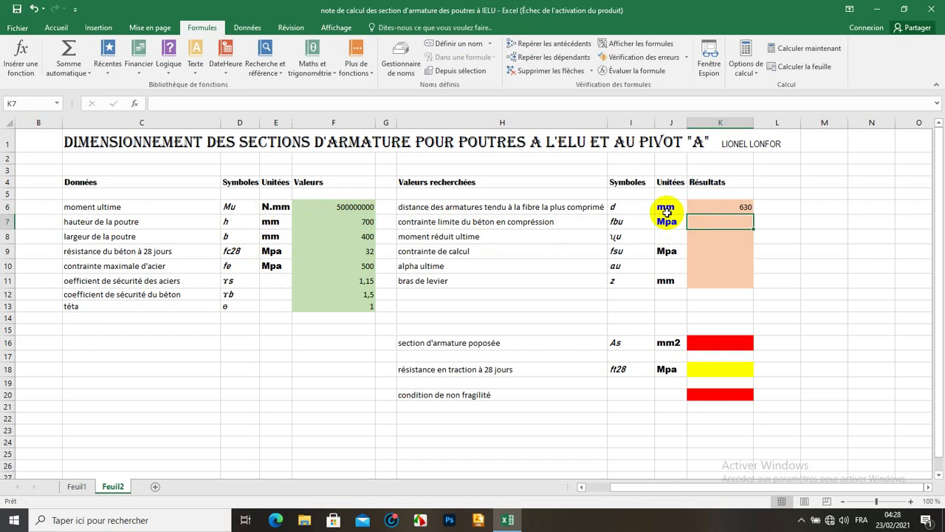
Enter =(0,85*F9)/(F13*F12) in K7 for the concrete's limit compressive stress fbu.
{"action": "type", "text": "("}
{"action": "key", "text": "BackSpace"}
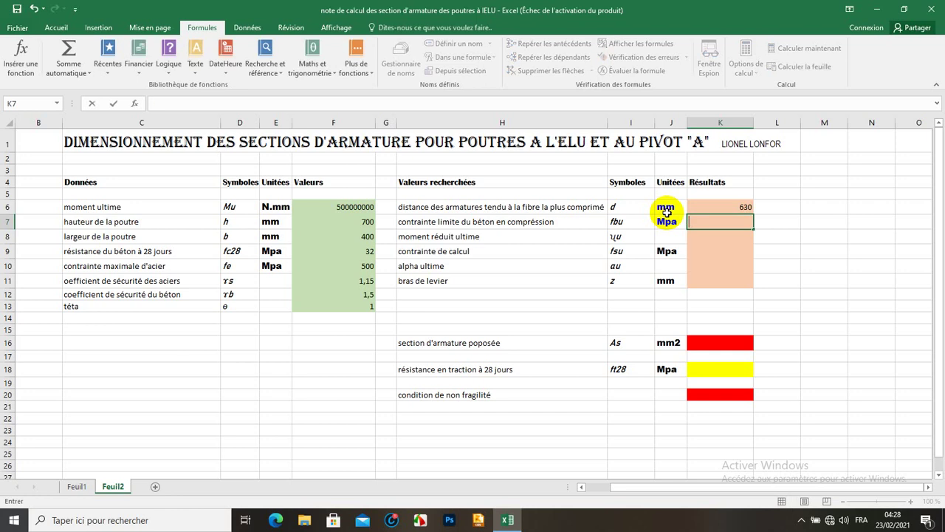
{"action": "type", "text": "=(0,85"}
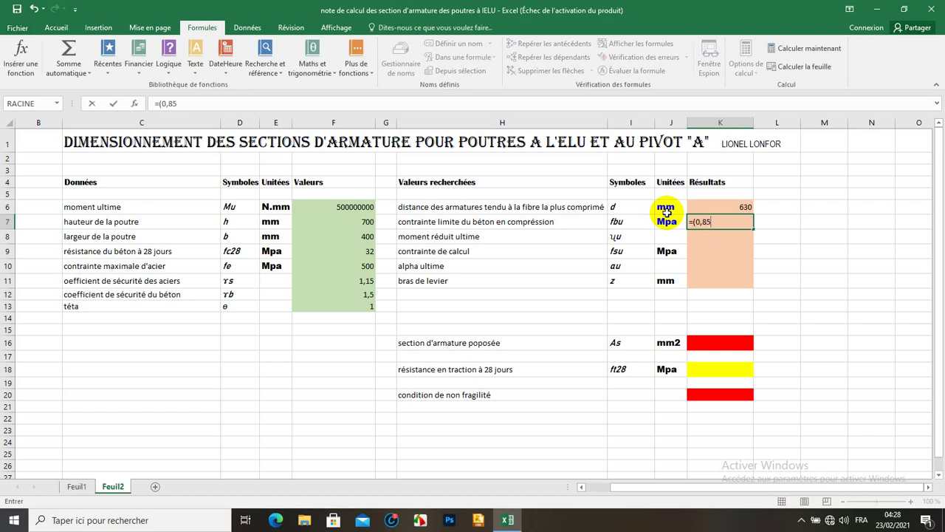
{"action": "type", "text": "*"}
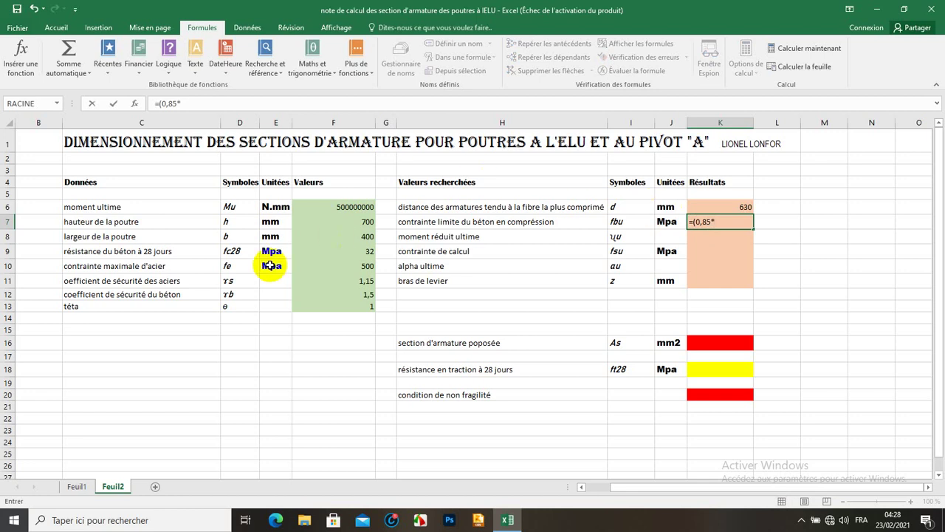
{"action": "left_click", "coordinate": [329, 254]}
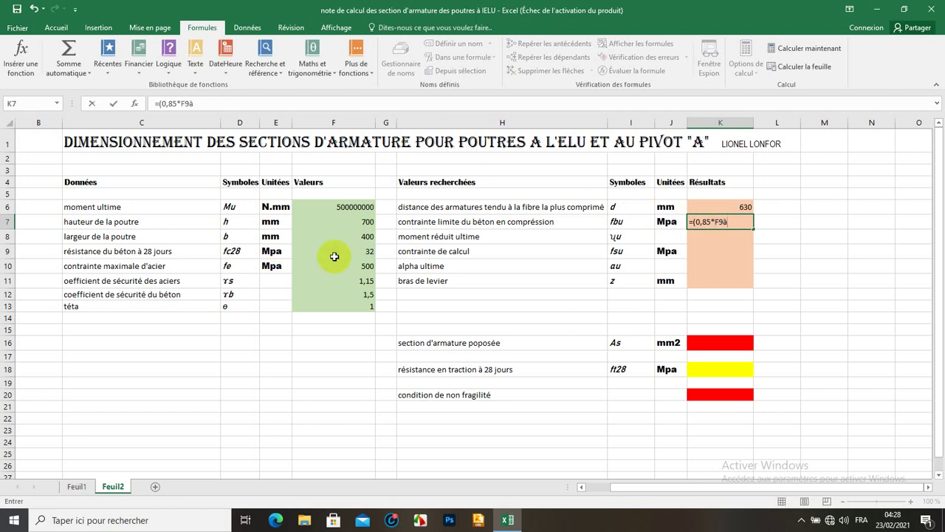
{"action": "type", "text": ")"}
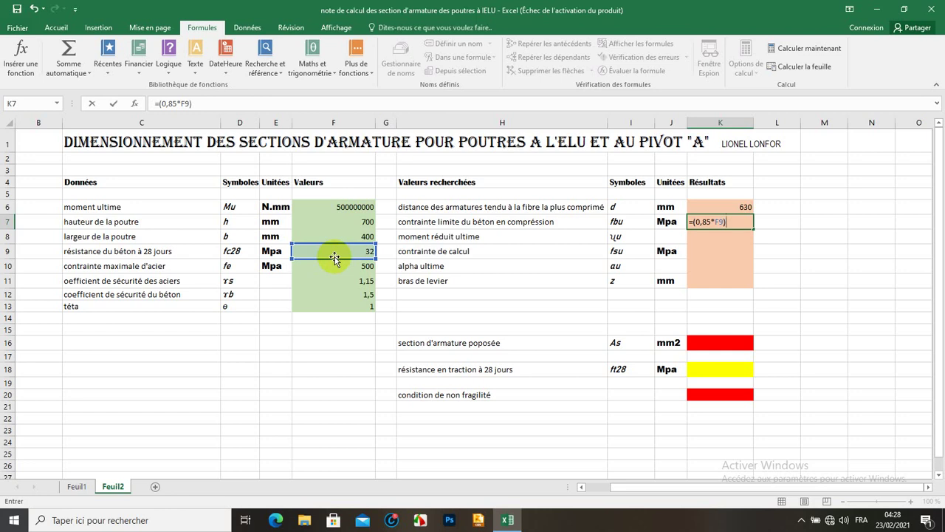
{"action": "type", "text": "/("}
{"action": "left_click", "coordinate": [341, 304]}
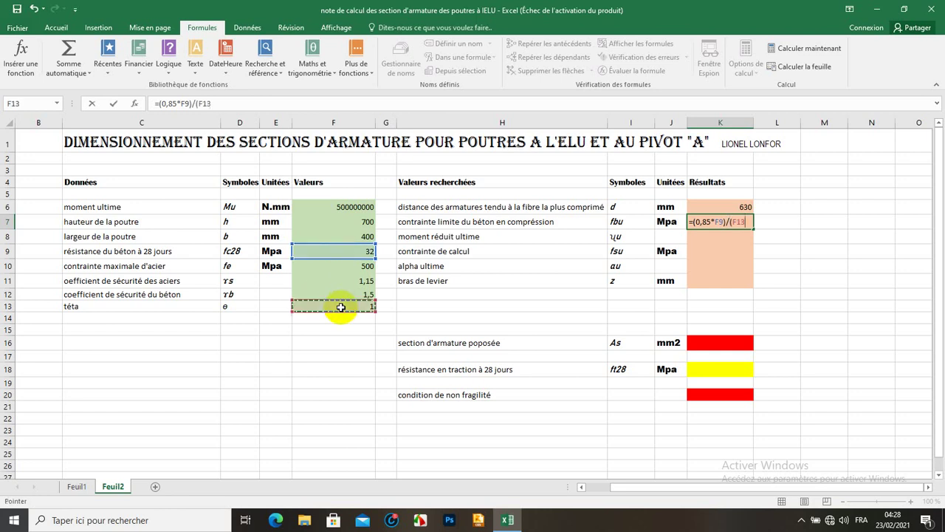
{"action": "type", "text": "*"}
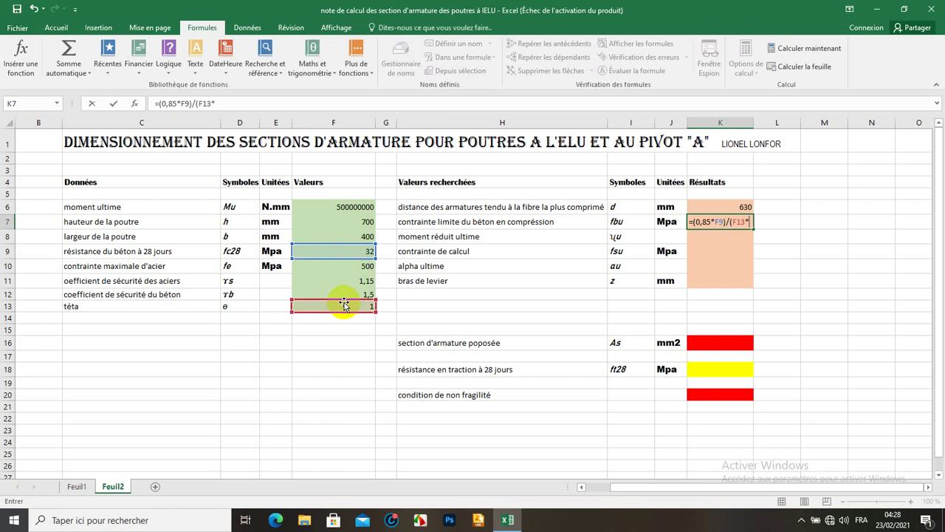
{"action": "left_click", "coordinate": [352, 294]}
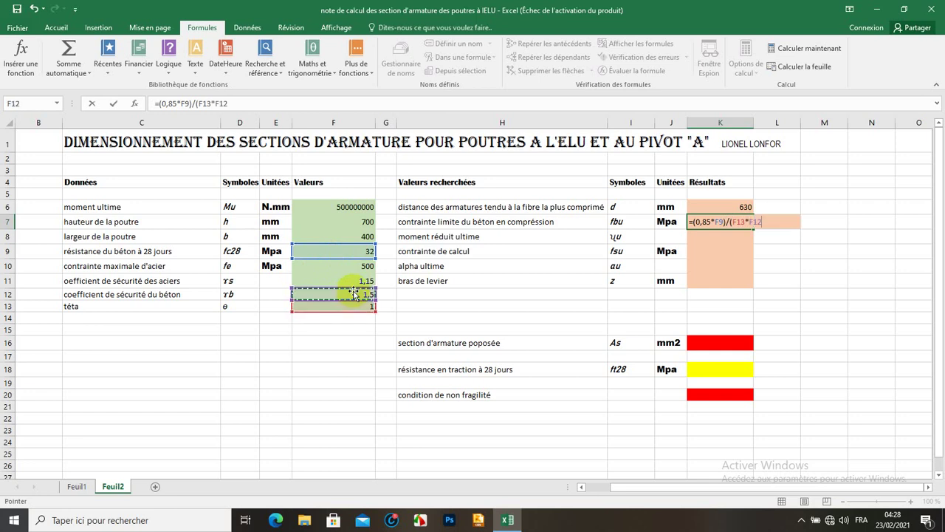
{"action": "type", "text": ")"}
{"action": "key", "text": "Return"}
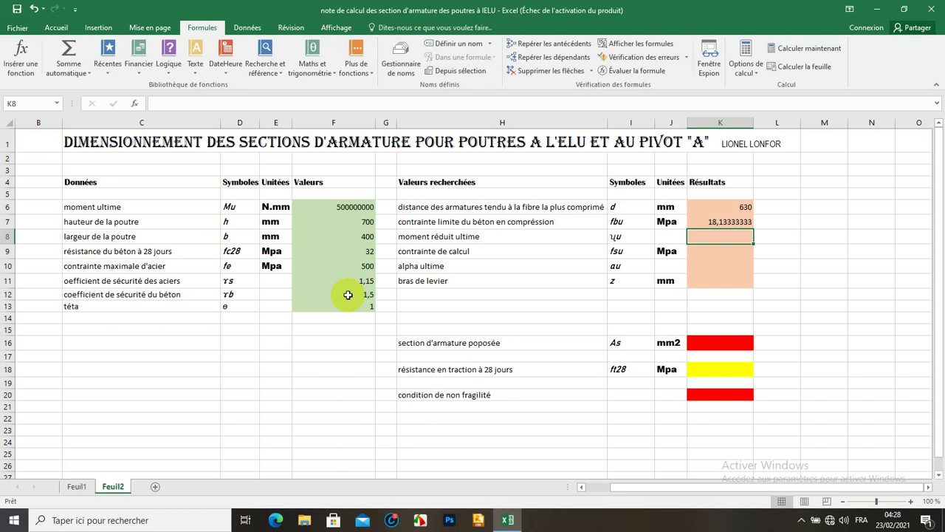
Start a formula with the logical function SI in K8 for the reduced moment.
{"action": "type", "text": "="}
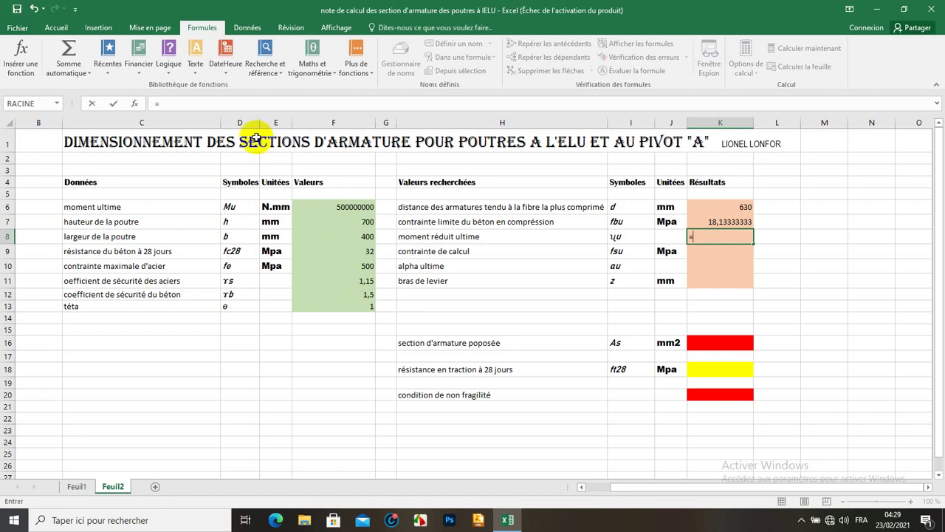
{"action": "left_click", "coordinate": [169, 65]}
{"action": "left_click", "coordinate": [189, 155]}
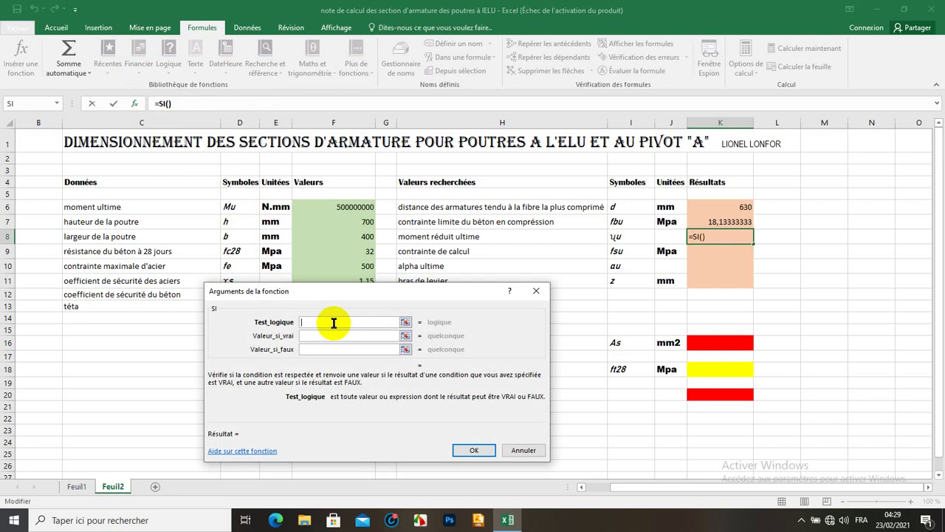
{"action": "type", "text": "("}
{"action": "left_click", "coordinate": [323, 207]}
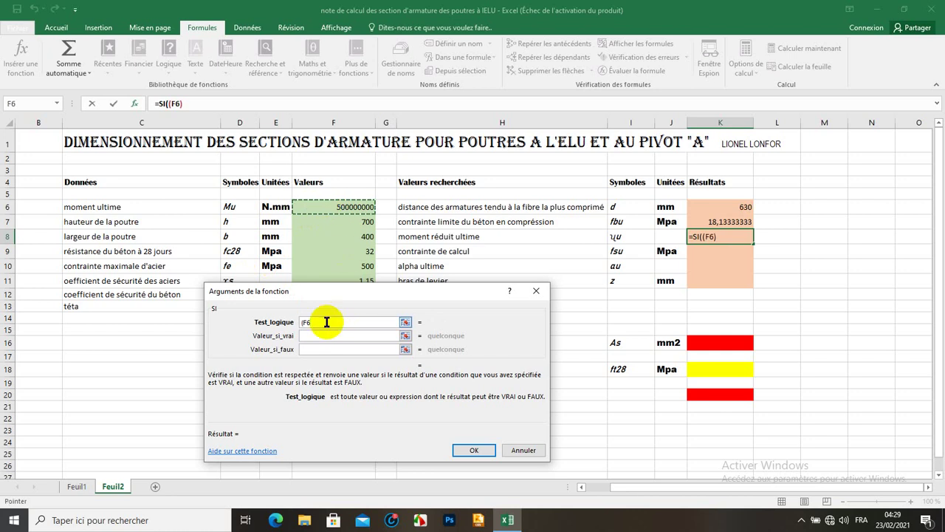
{"action": "key", "text": "BackSpace"}
{"action": "key", "text": "BackSpace"}
{"action": "key", "text": "BackSpace"}
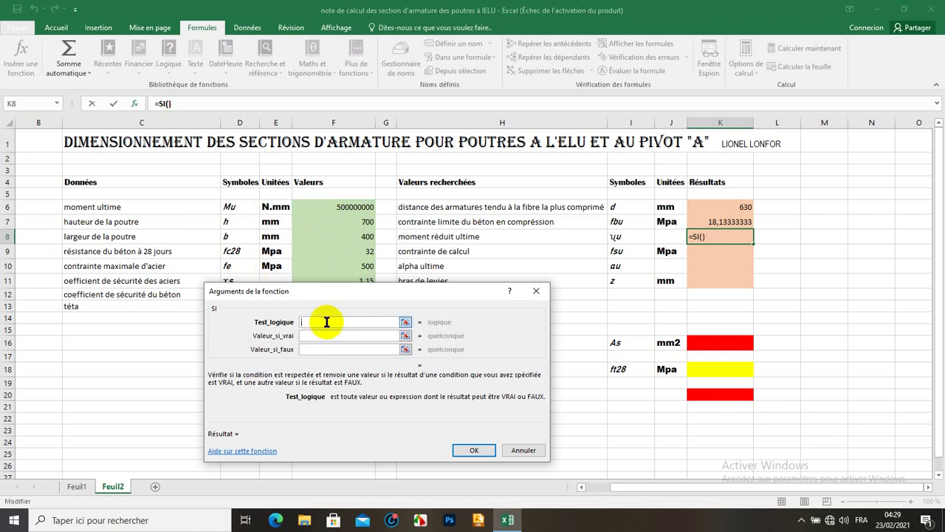
Set the SI function's logical test to F6/(F8*K6*K6*K7)<0,186.
{"action": "left_click", "coordinate": [327, 206]}
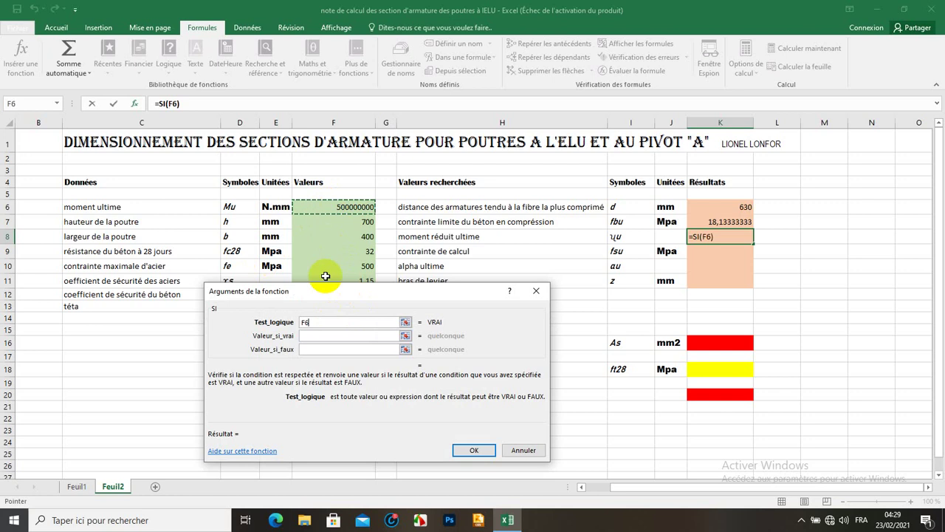
{"action": "type", "text": "/("}
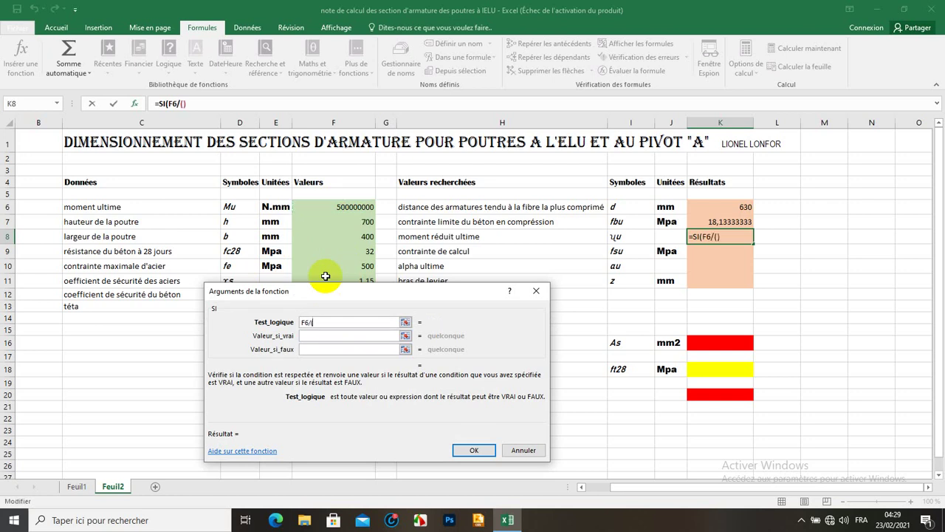
{"action": "left_click", "coordinate": [320, 236]}
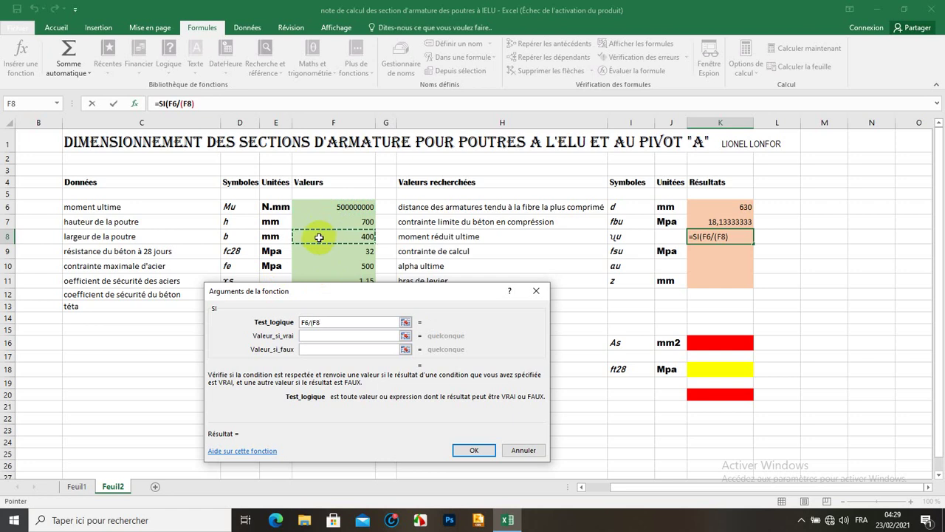
{"action": "type", "text": "*"}
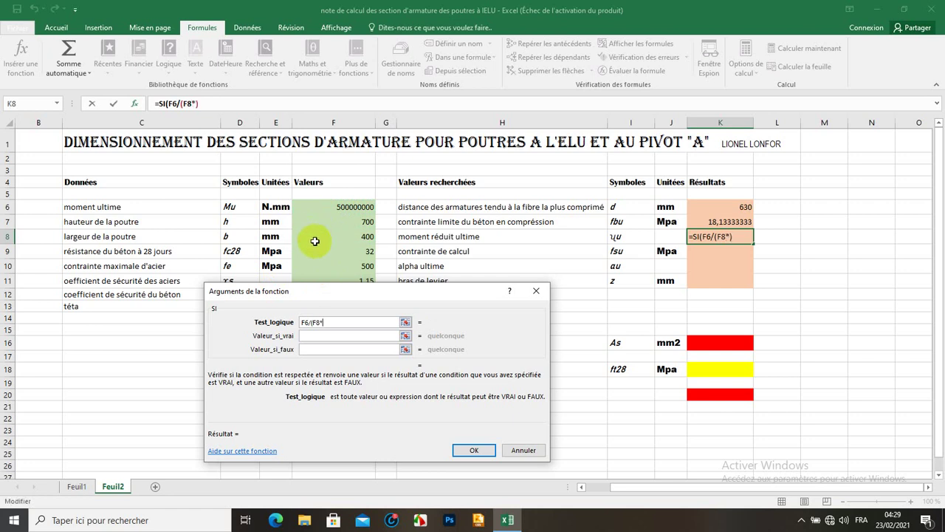
{"action": "left_click", "coordinate": [698, 208]}
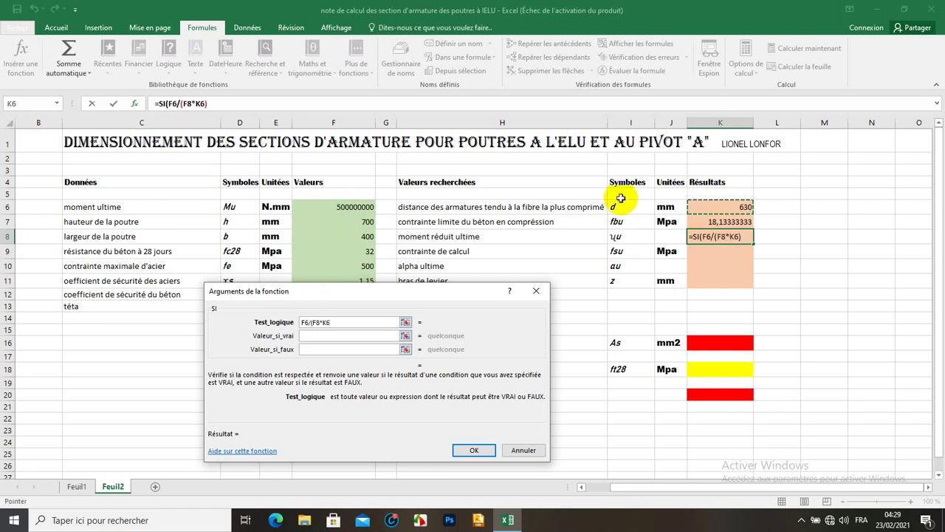
{"action": "type", "text": "*"}
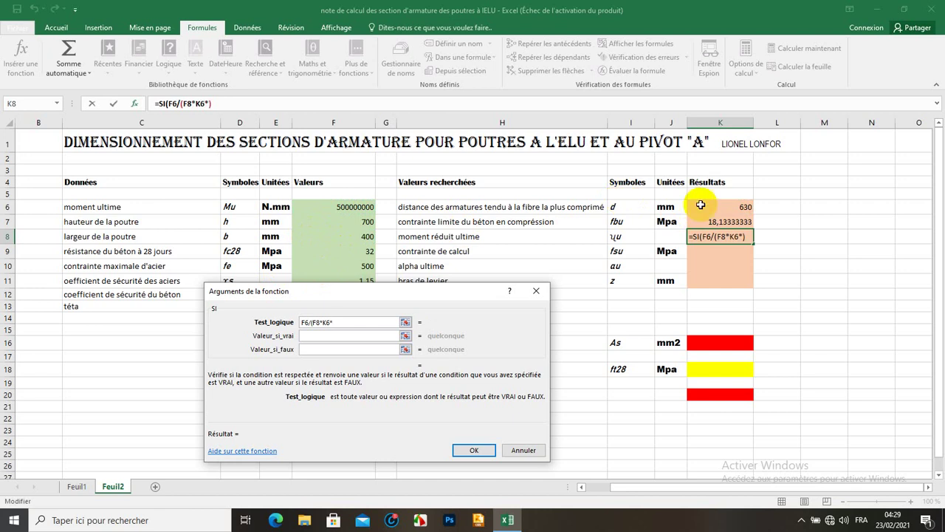
{"action": "left_click", "coordinate": [698, 203]}
{"action": "type", "text": "*"}
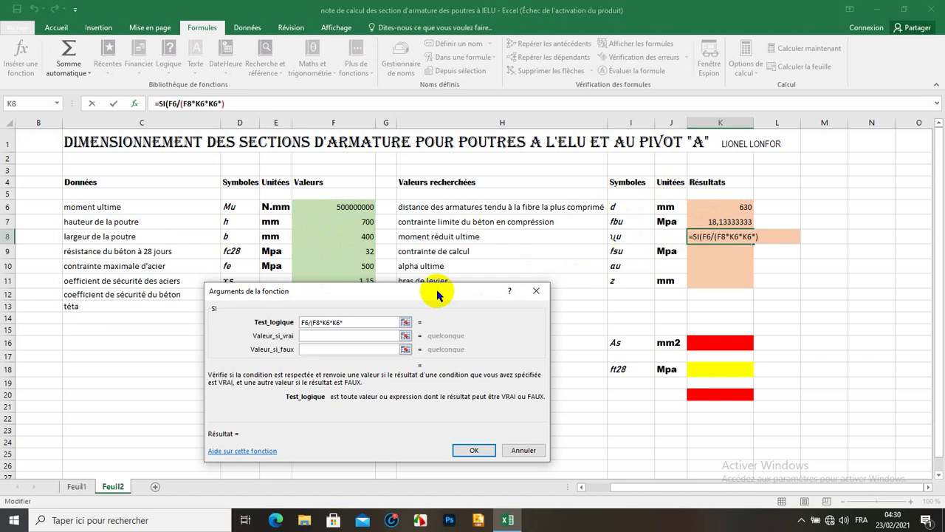
{"action": "left_click_drag", "start_coordinate": [440, 294], "coordinate": [550, 348]}
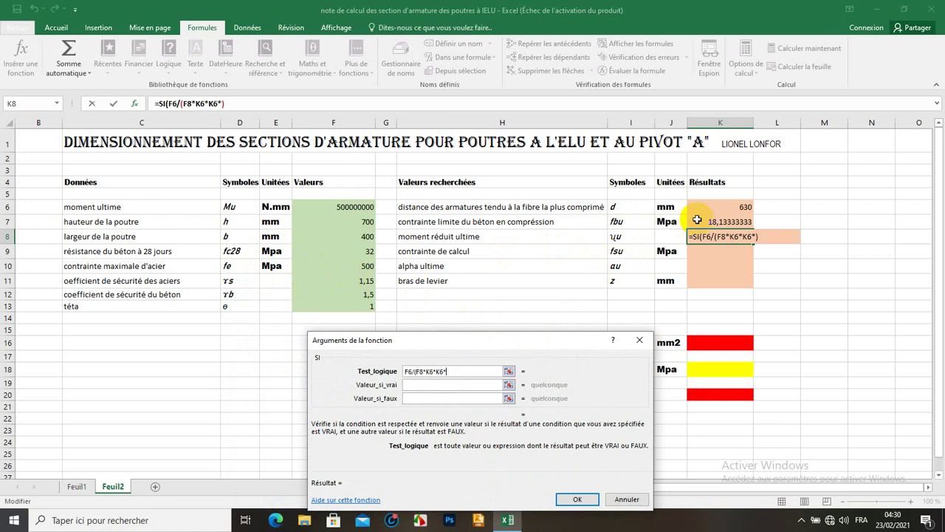
{"action": "left_click", "coordinate": [719, 223]}
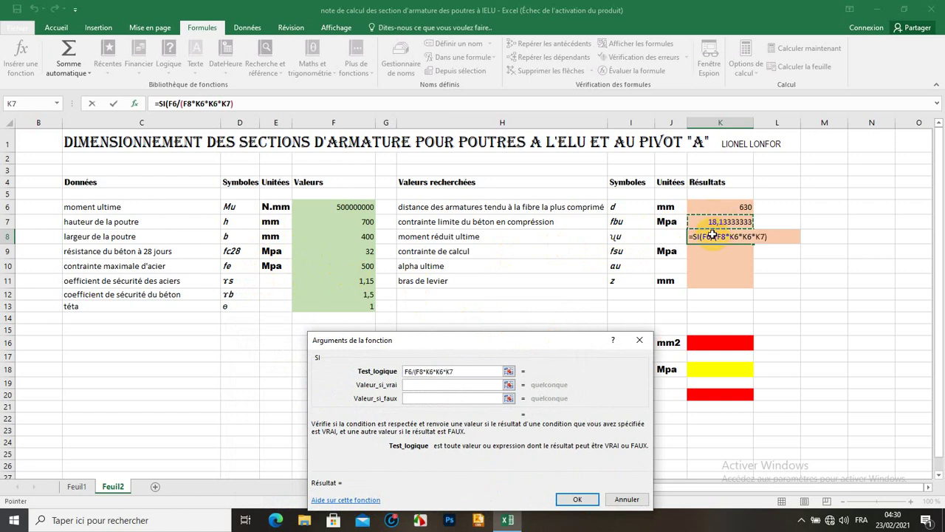
{"action": "type", "text": ")"}
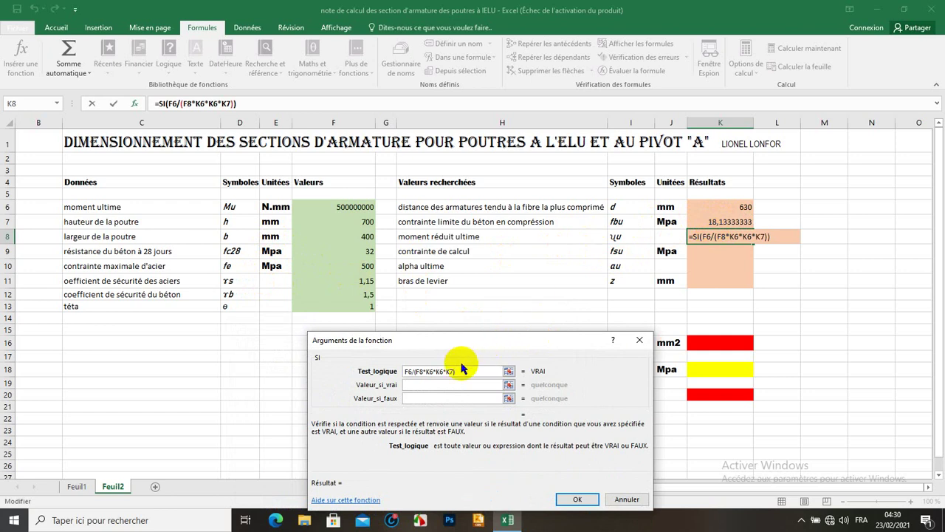
{"action": "type", "text": "<0,186"}
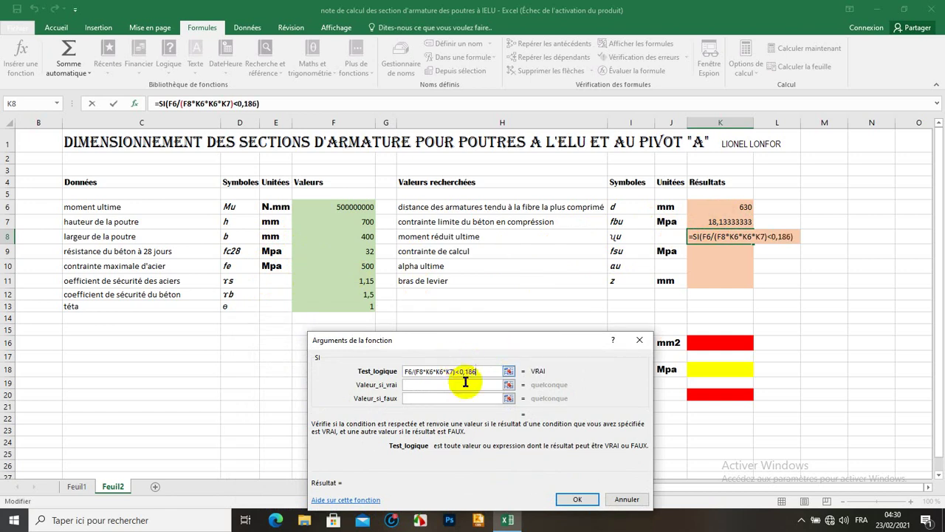
Enclose the quotient in the logical test in parentheses so it reads (F6/(F8*K6*K6*K7))<0,186.
{"action": "left_click", "coordinate": [456, 371]}
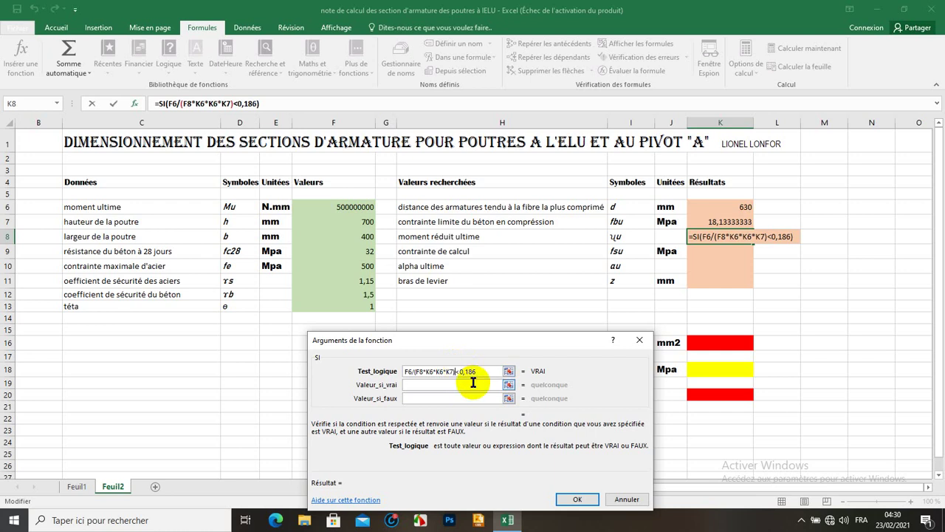
{"action": "type", "text": ")"}
{"action": "left_click", "coordinate": [405, 371]}
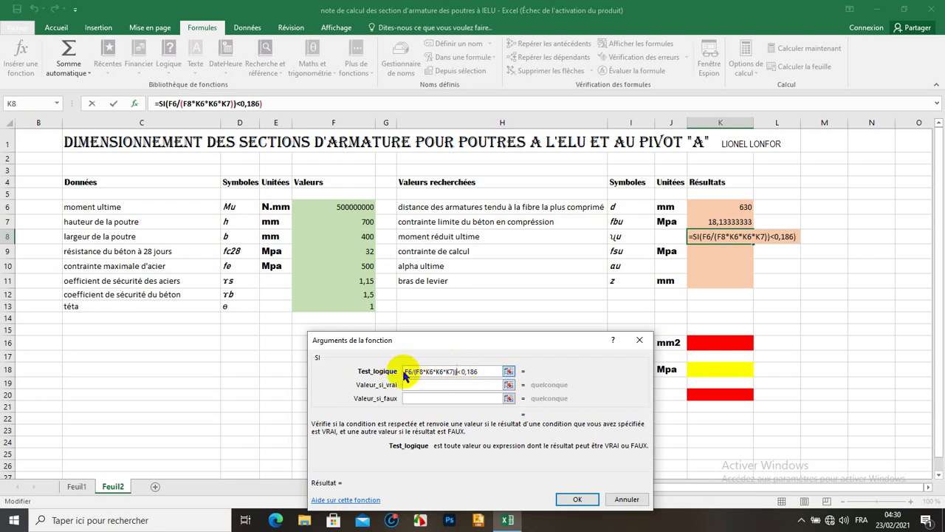
{"action": "type", "text": "("}
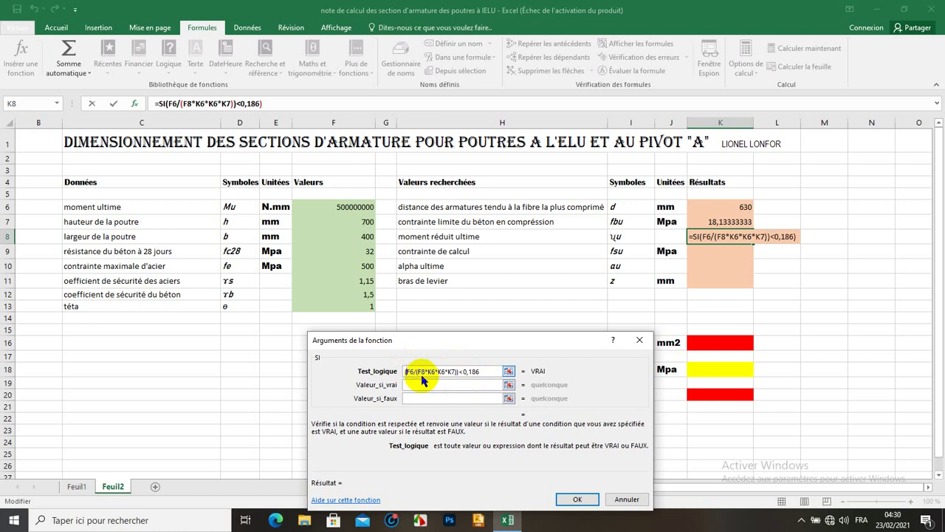
Copy the quotient from the logical test into the SI function's value if true, completing it as F6/(F8*K6*K6*K7).
{"action": "left_click", "coordinate": [422, 384]}
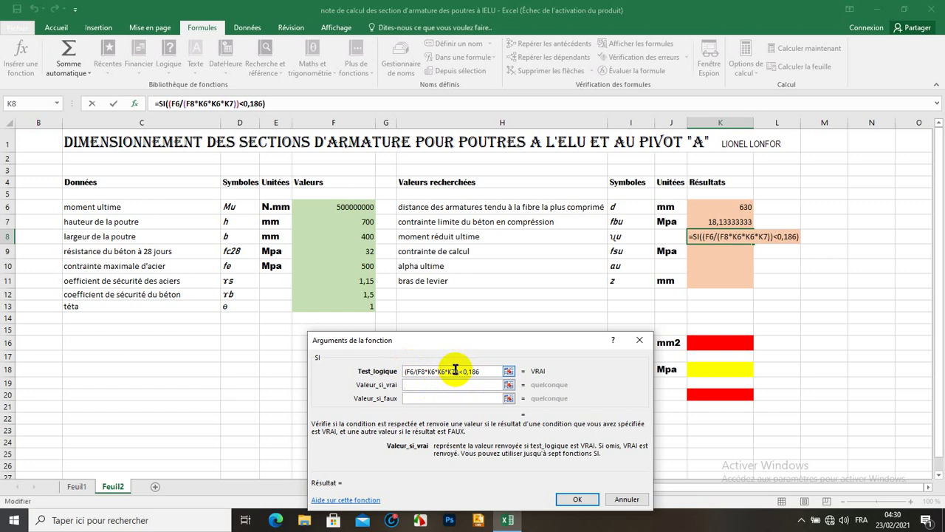
{"action": "left_click", "coordinate": [442, 372]}
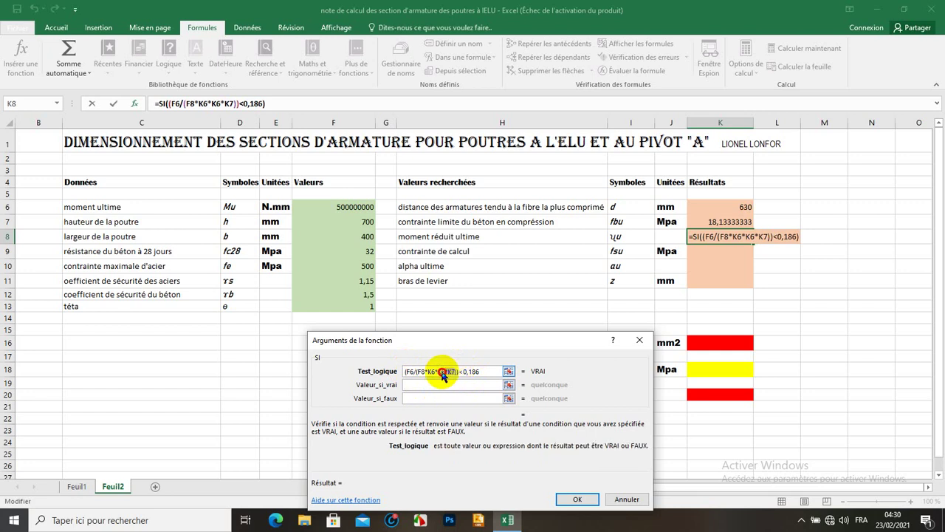
{"action": "left_click_drag", "start_coordinate": [442, 375], "coordinate": [407, 377]}
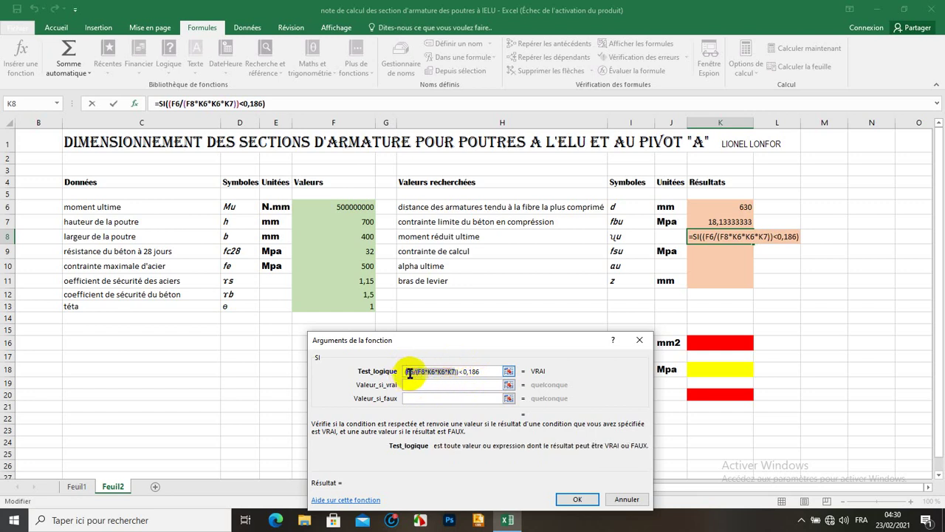
{"action": "right_click", "coordinate": [408, 375]}
{"action": "left_click", "coordinate": [427, 395]}
{"action": "left_click", "coordinate": [424, 385]}
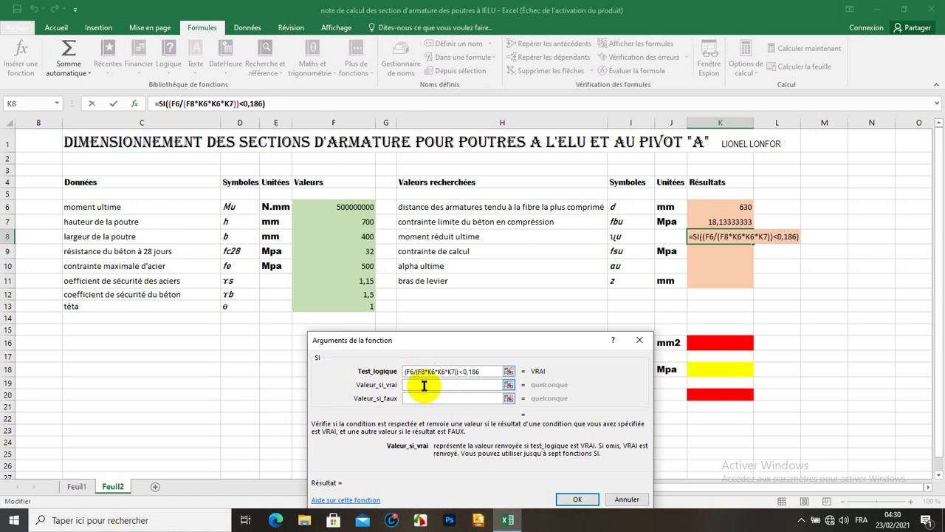
{"action": "right_click", "coordinate": [425, 385]}
{"action": "left_click", "coordinate": [447, 423]}
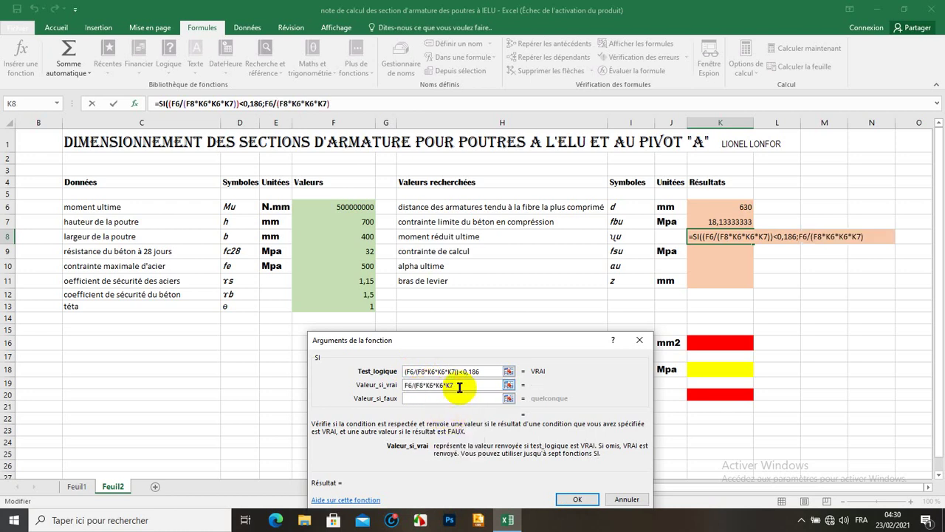
{"action": "type", "text": "à"}
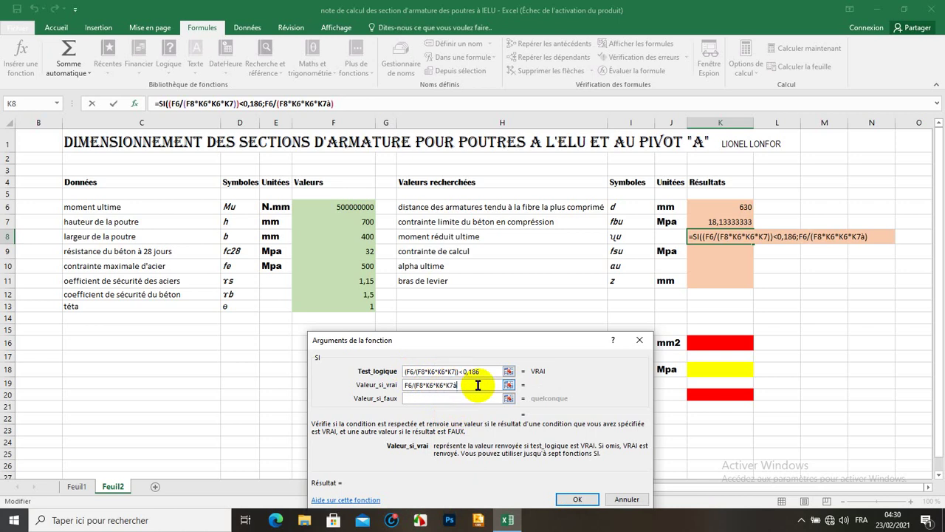
{"action": "key", "text": "BackSpace"}
{"action": "type", "text": ")"}
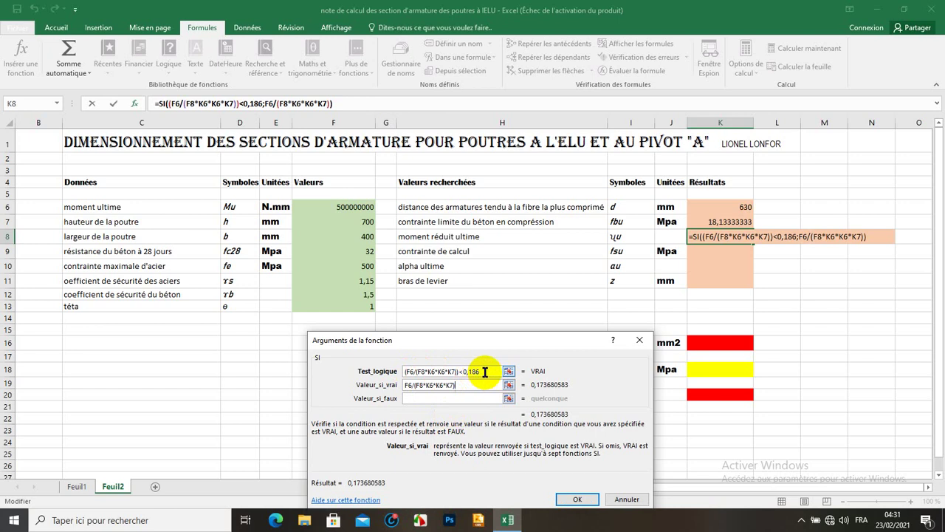
Set the SI function's value if false to "REDIMENSIONNER" and validate the reduced moment formula in K8.
{"action": "left_click", "coordinate": [449, 399]}
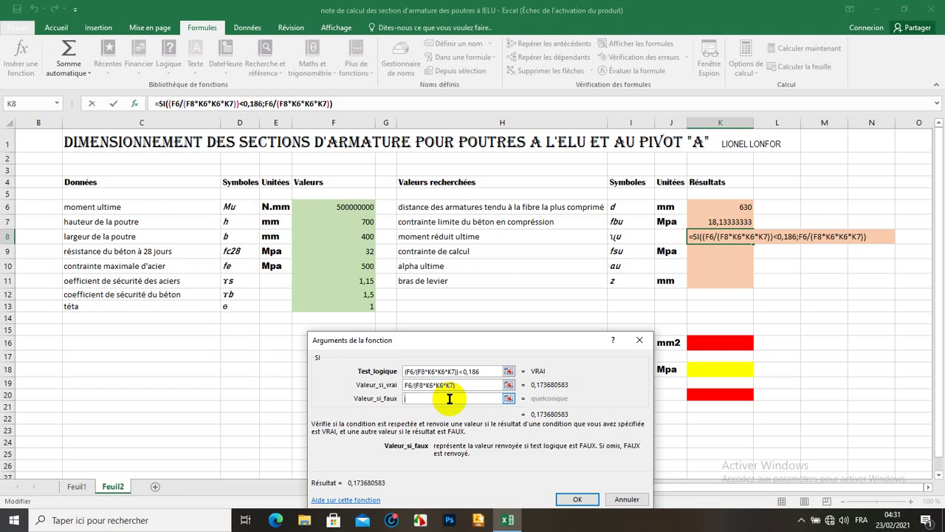
{"action": "type", "text": "\""}
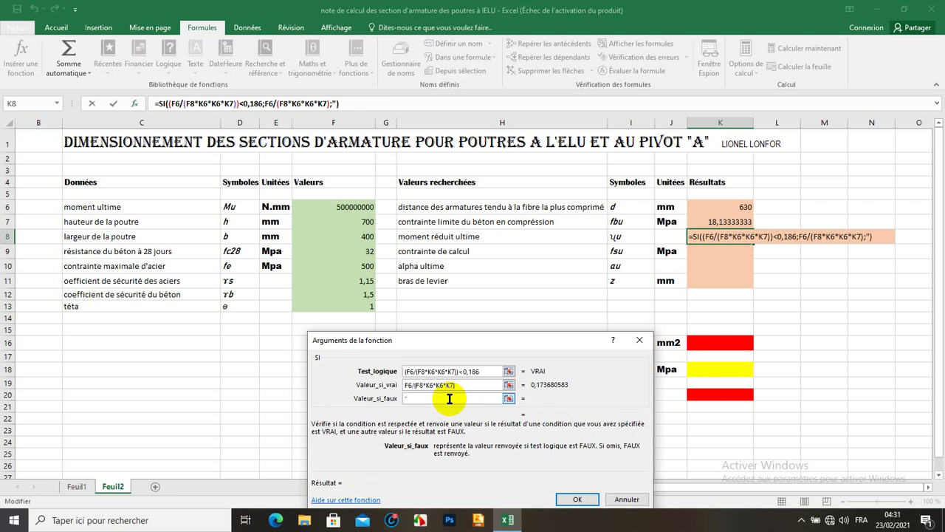
{"action": "type", "text": "RES"}
{"action": "type", "text": "DIM"}
{"action": "type", "text": "EN"}
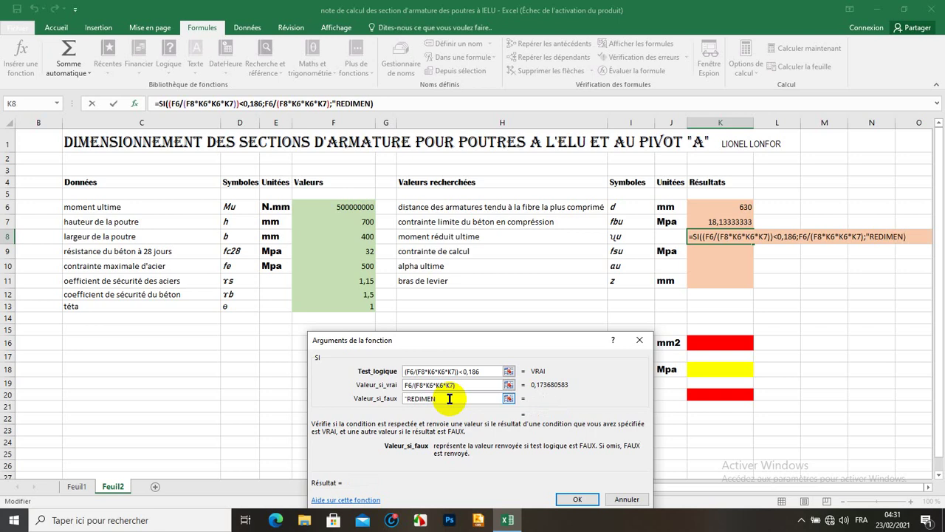
{"action": "type", "text": "SIONNER"}
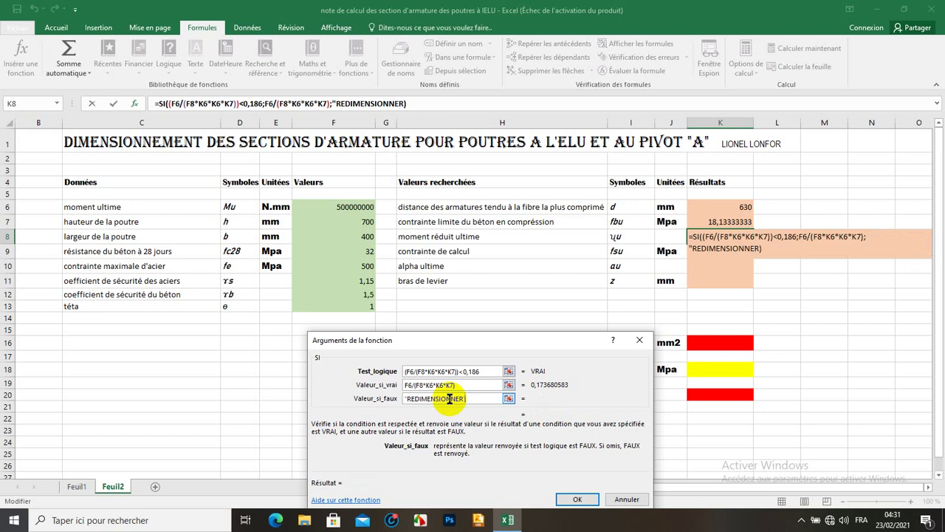
{"action": "type", "text": "\""}
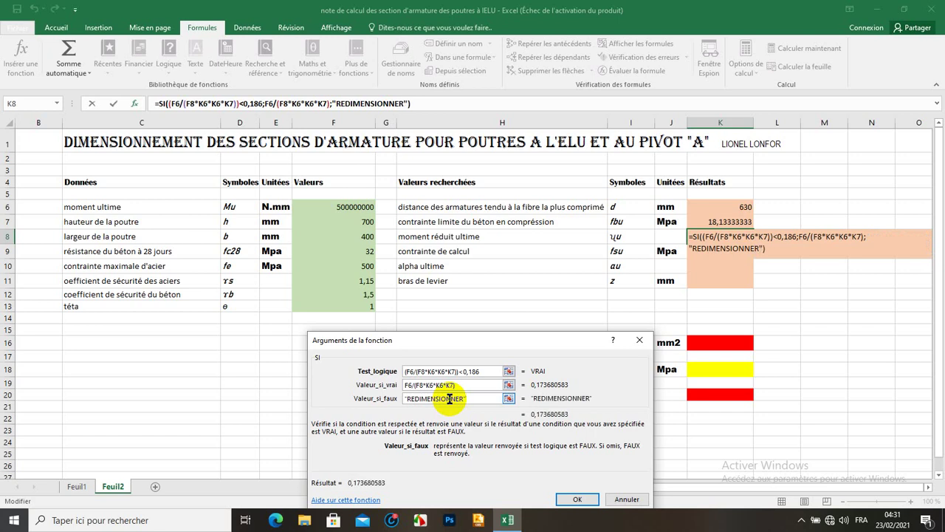
{"action": "left_click", "coordinate": [578, 499]}
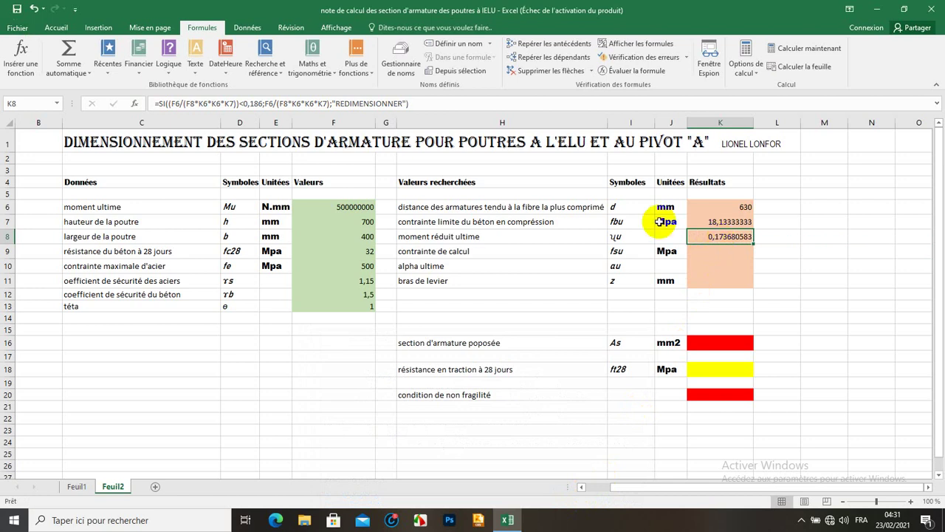
Enter =F10/F11 in K9 for the calculation stress fsu.
{"action": "left_click", "coordinate": [723, 250]}
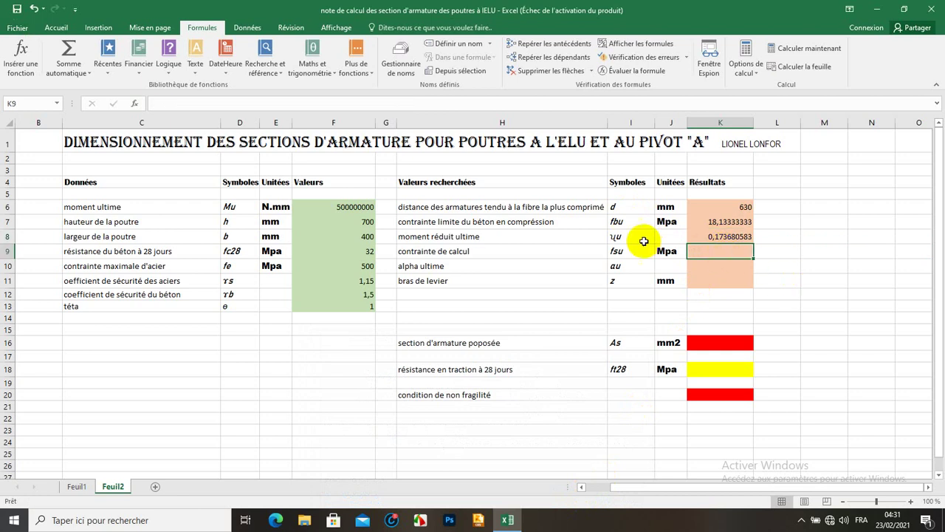
{"action": "type", "text": "="}
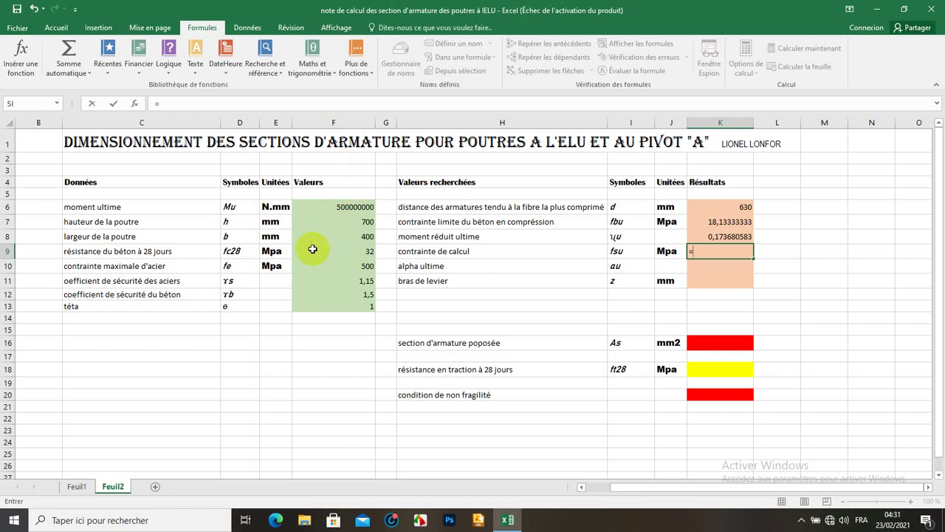
{"action": "left_click", "coordinate": [340, 266]}
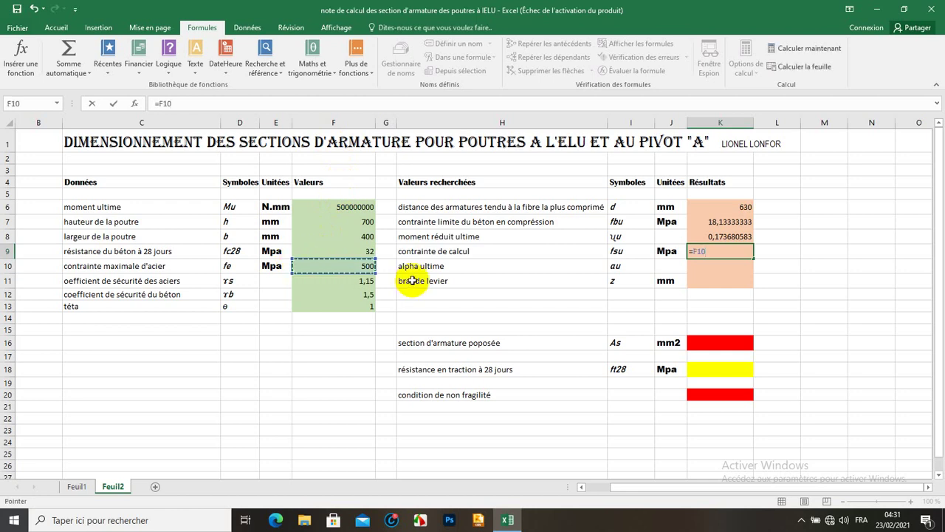
{"action": "type", "text": "/"}
{"action": "left_click", "coordinate": [323, 283]}
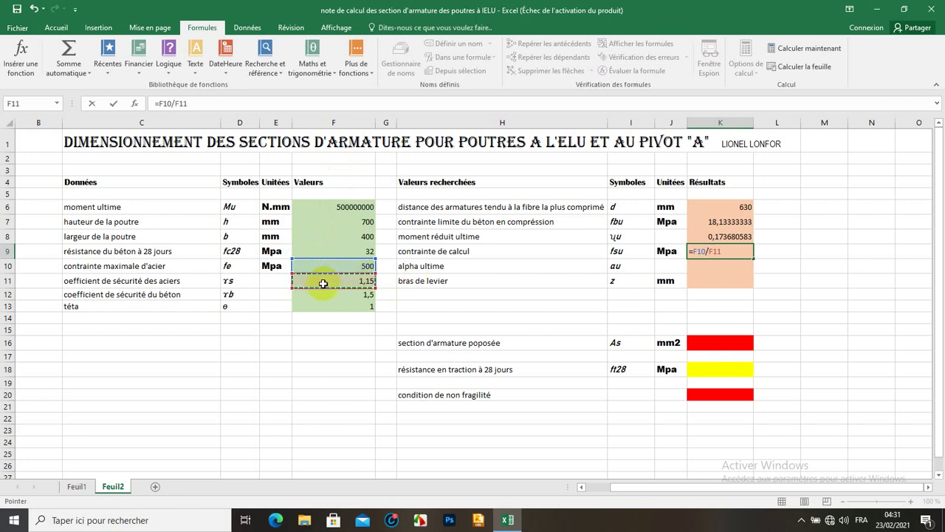
{"action": "key", "text": "Return"}
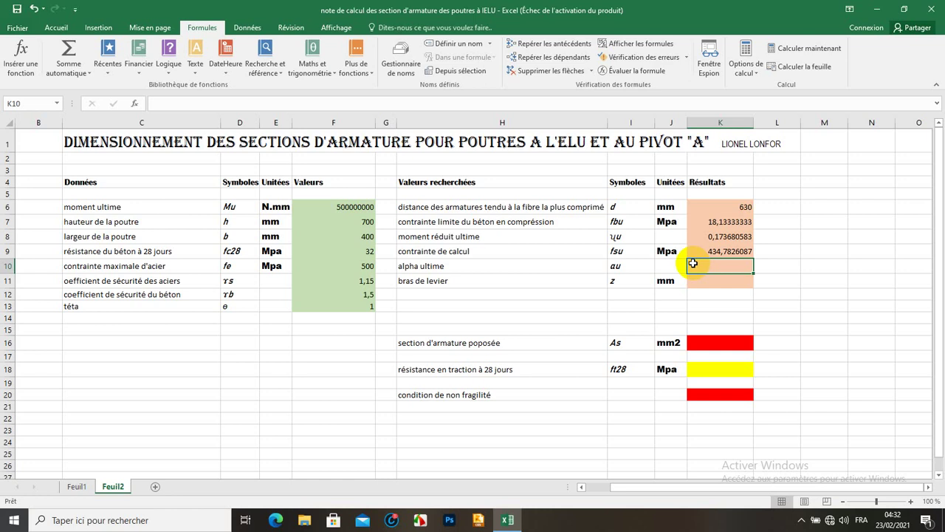
Start the ultimate alpha formula in K10 with =1,15*(1- followed by the square root function RACINE.
{"action": "type", "text": "="}
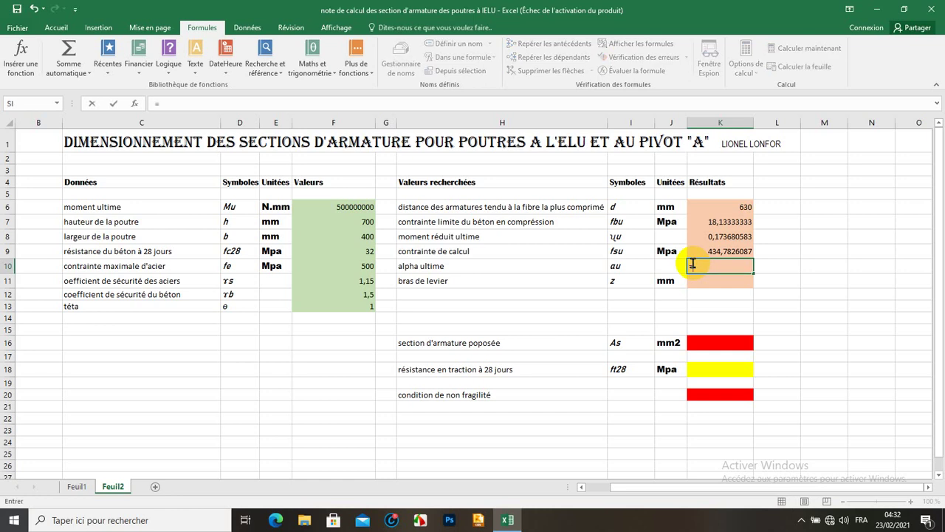
{"action": "type", "text": "1,15*(1-"}
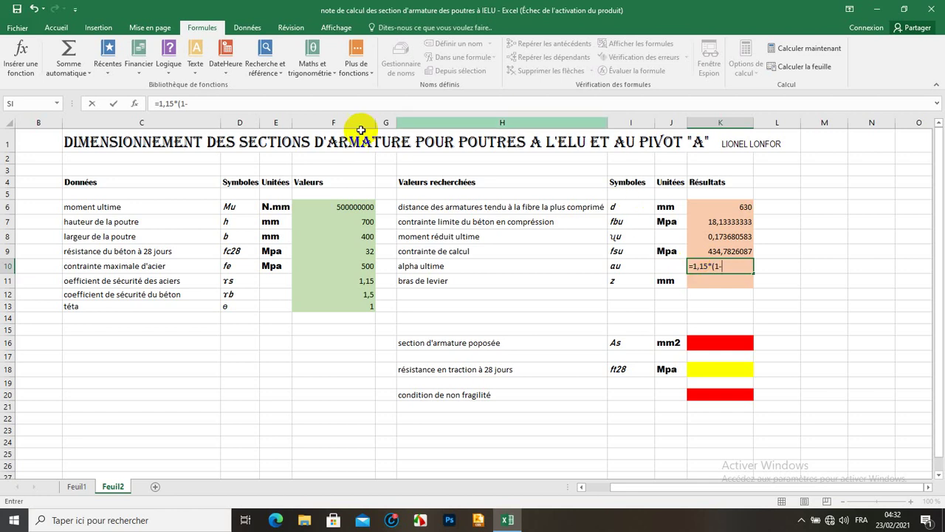
{"action": "left_click", "coordinate": [313, 59]}
{"action": "scroll", "coordinate": [333, 281], "scroll_direction": "down", "scroll_amount": 20}
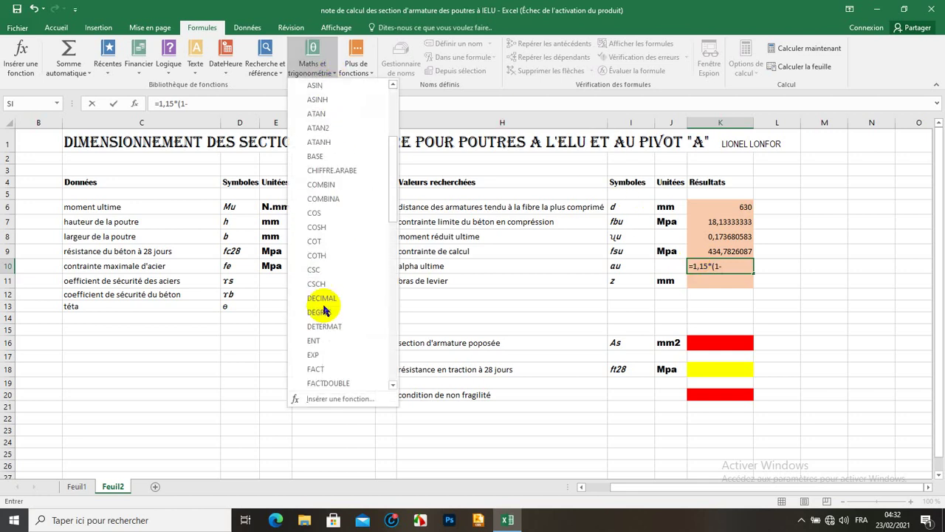
{"action": "scroll", "coordinate": [330, 299], "scroll_direction": "up", "scroll_amount": 9}
{"action": "scroll", "coordinate": [330, 299], "scroll_direction": "down", "scroll_amount": 6}
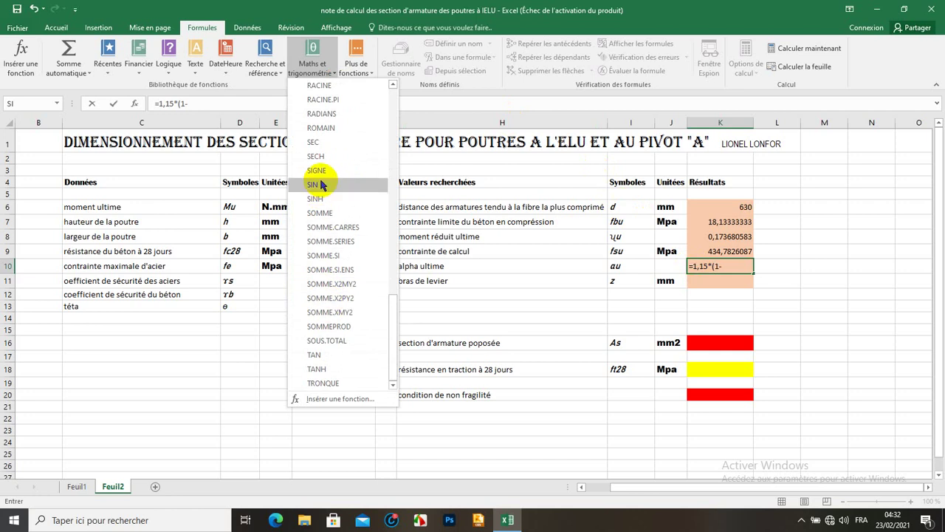
{"action": "scroll", "coordinate": [323, 185], "scroll_direction": "up", "scroll_amount": 4}
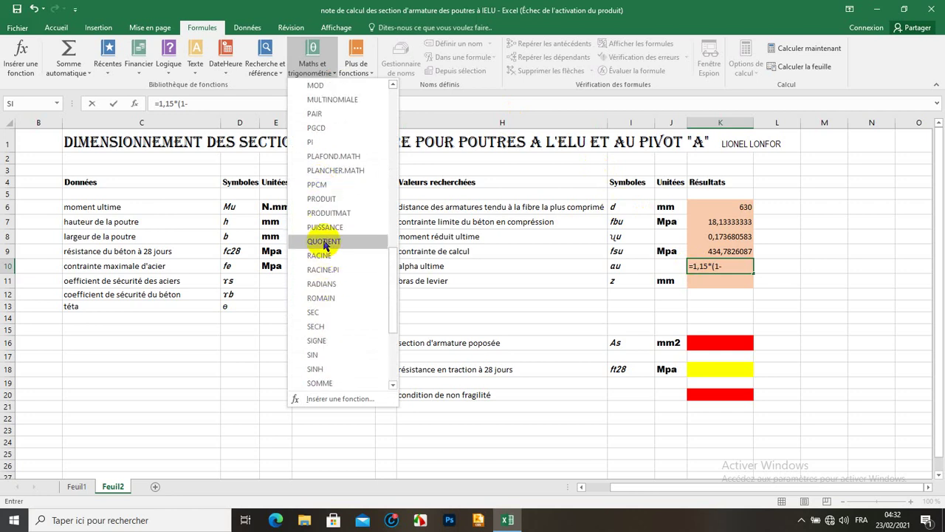
{"action": "left_click", "coordinate": [323, 255]}
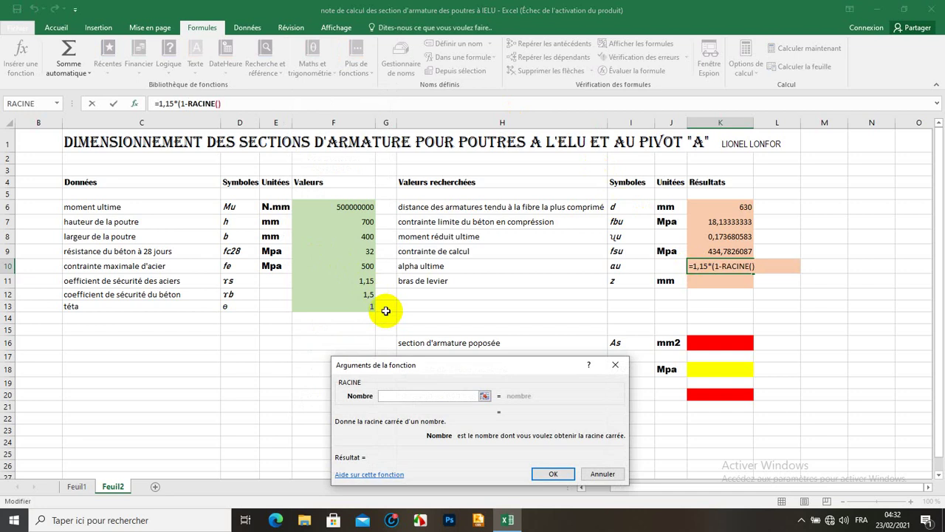
Set the RACINE argument to 1-(2*K8) and accept the corrected formula =1,15*(1-RACINE(1-(2*K8))) in K10.
{"action": "type", "text": "1-(2*"}
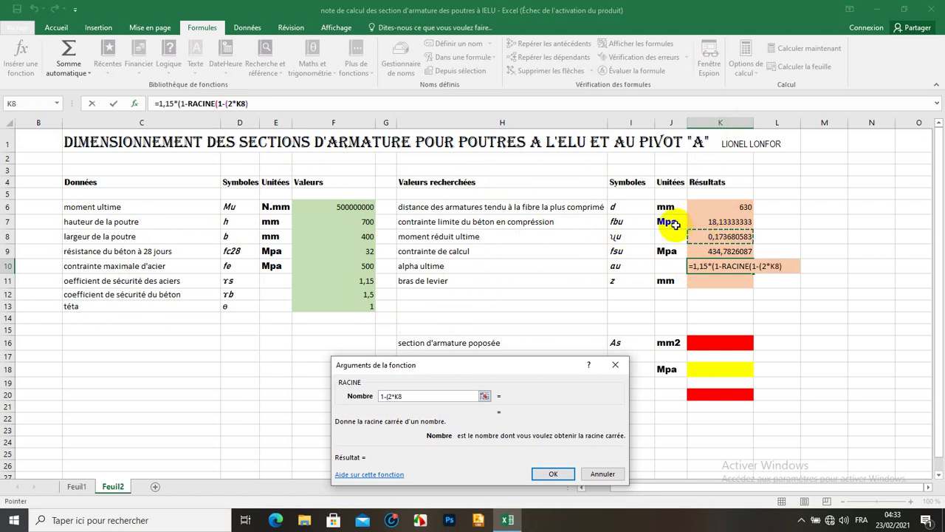
{"action": "type", "text": ")"}
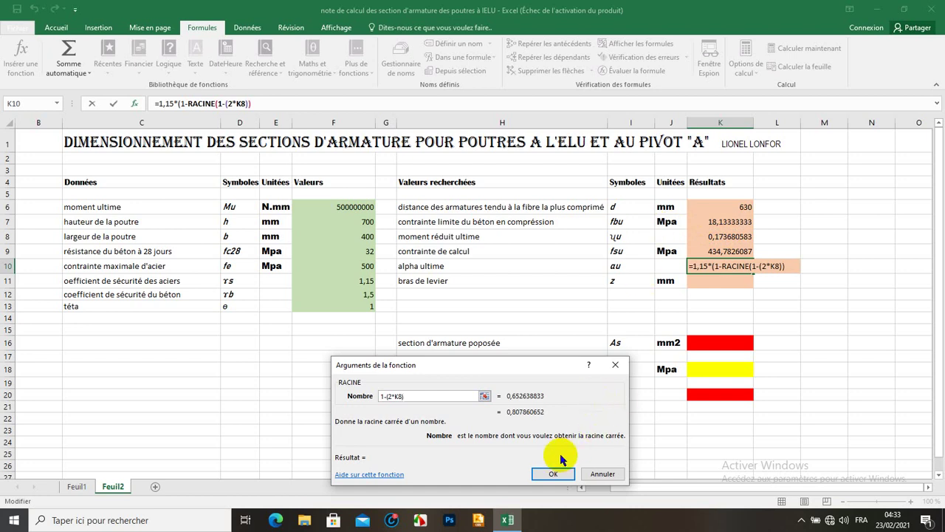
{"action": "left_click", "coordinate": [548, 474]}
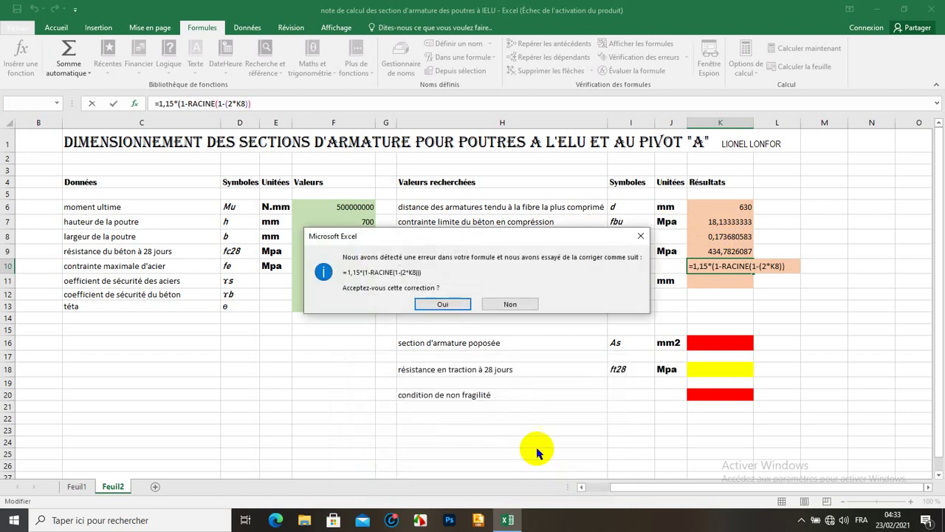
{"action": "left_click", "coordinate": [447, 305]}
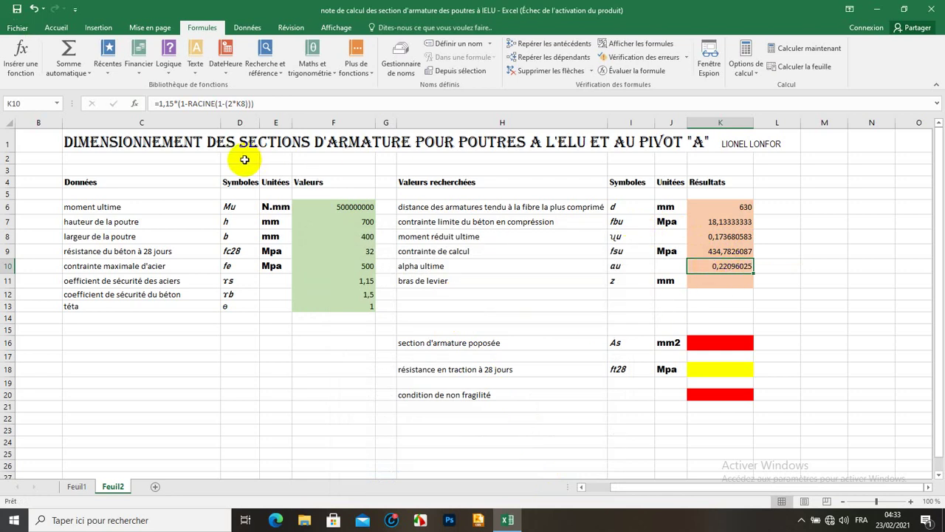
Change the leading coefficient of the ultimate alpha formula in K10 to 1,25.
{"action": "left_click", "coordinate": [166, 104]}
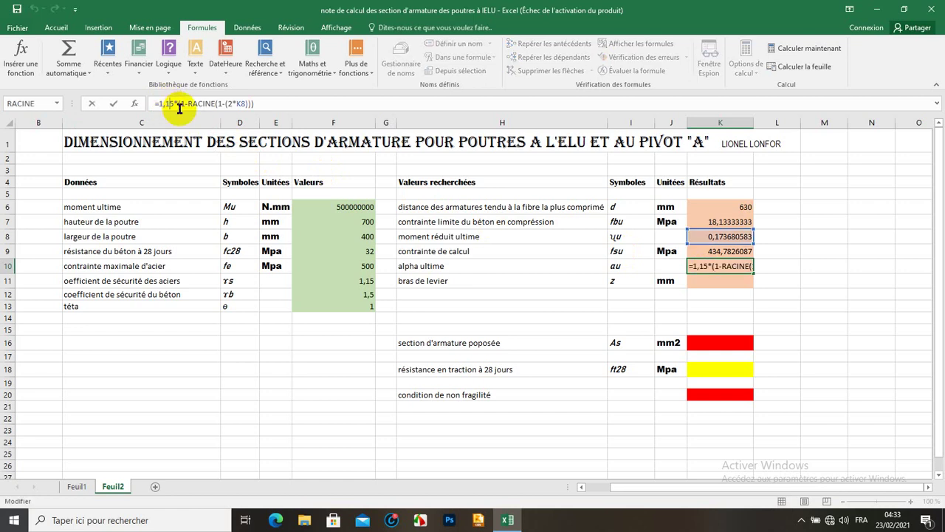
{"action": "key", "text": "BackSpace"}
{"action": "type", "text": "2"}
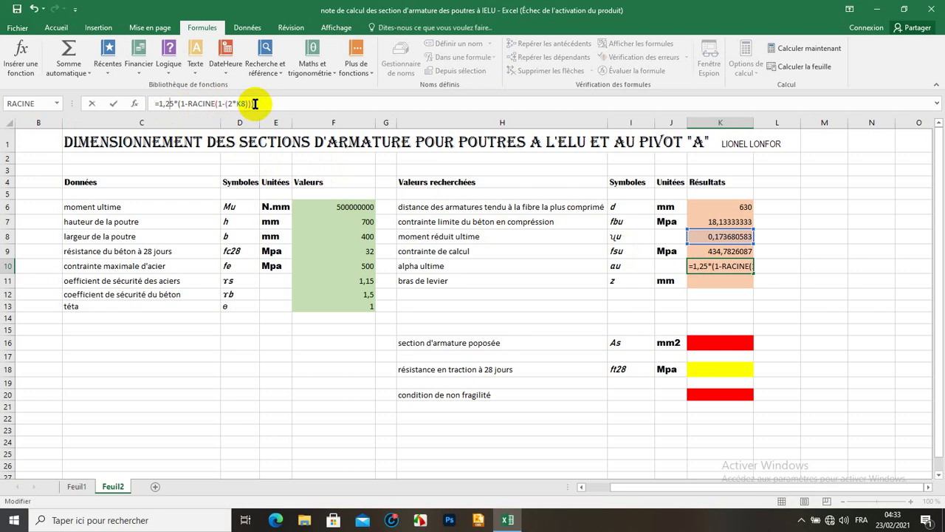
{"action": "key", "text": "Return"}
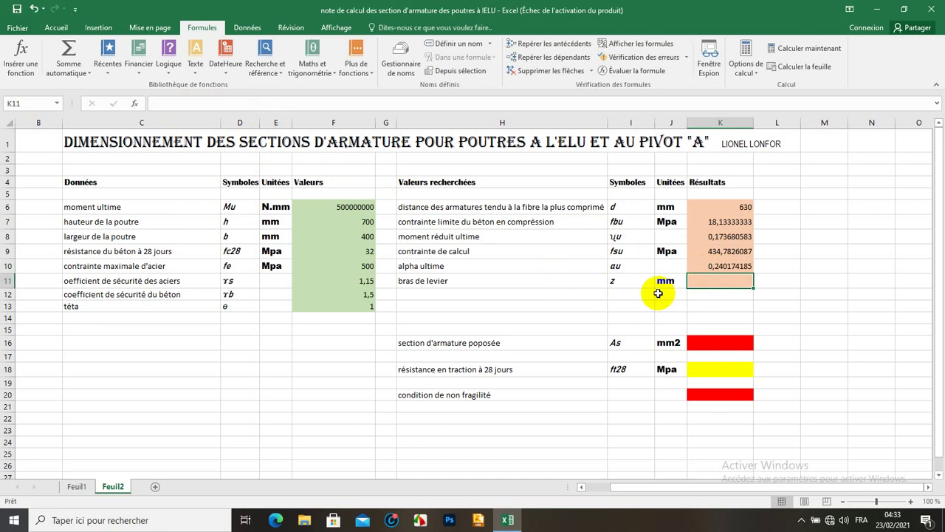
Enter =K6*(1-(0,4*K10)) in K11 for the lever arm z.
{"action": "type", "text": "="}
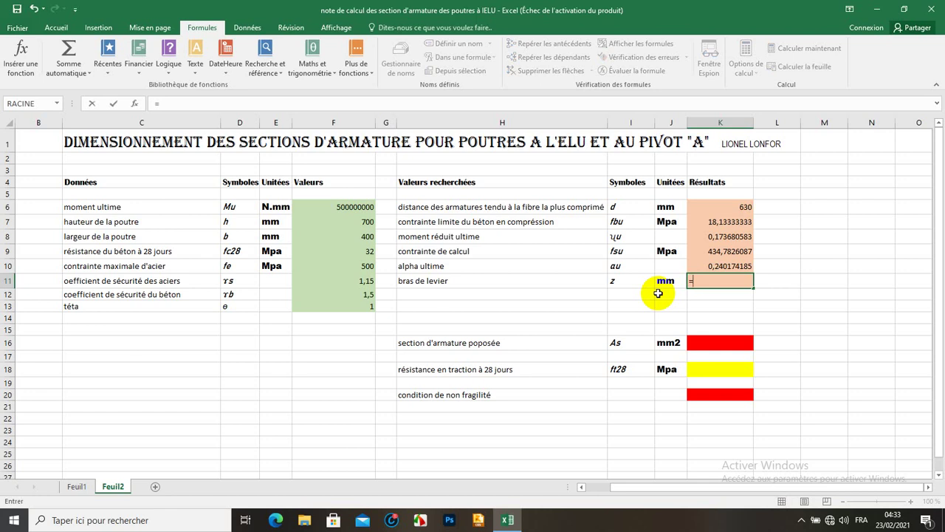
{"action": "left_click", "coordinate": [723, 208]}
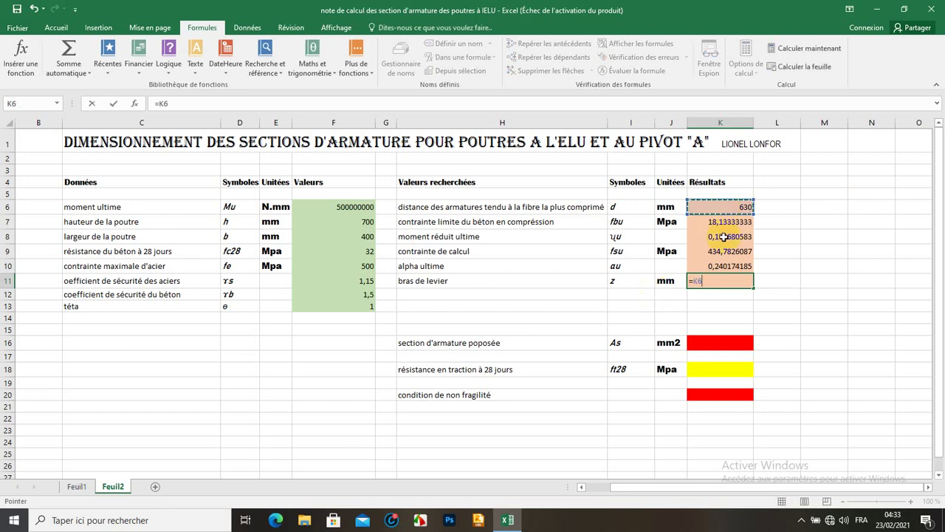
{"action": "type", "text": "*(1-(0,4"}
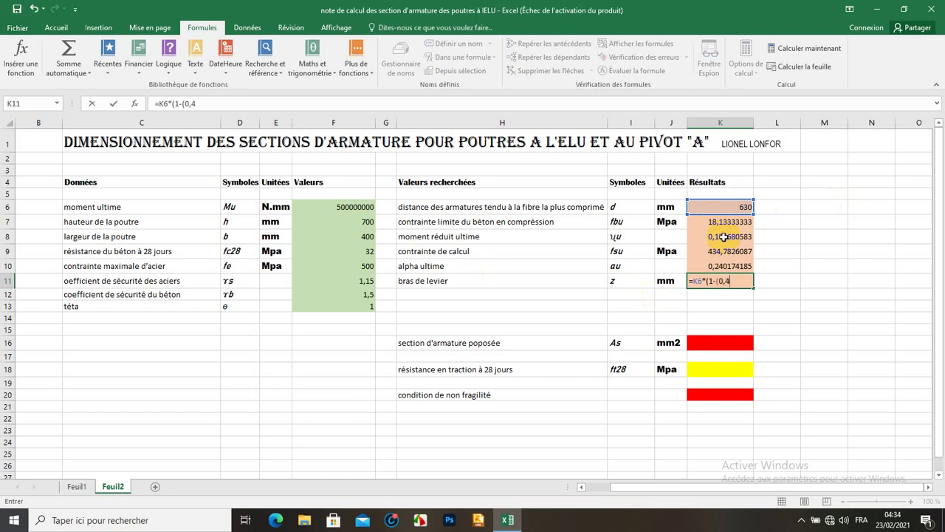
{"action": "type", "text": "*"}
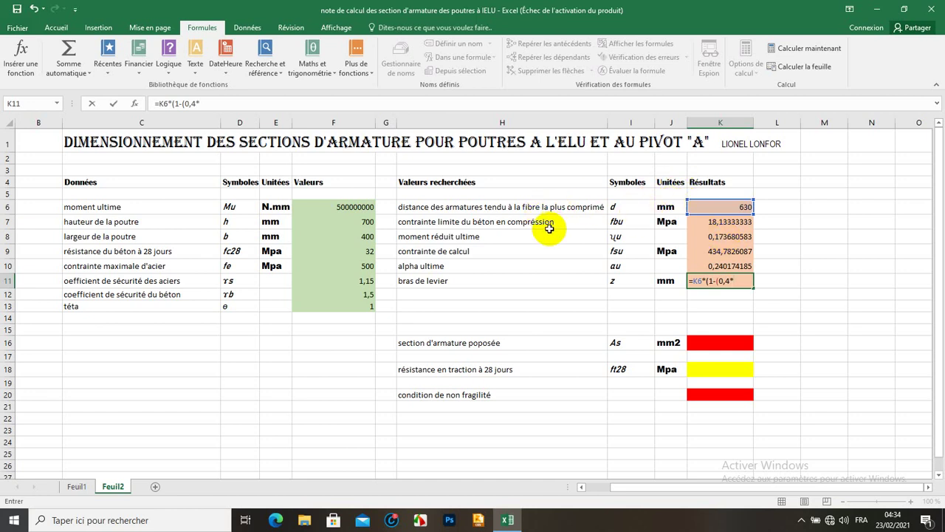
{"action": "left_click", "coordinate": [703, 266]}
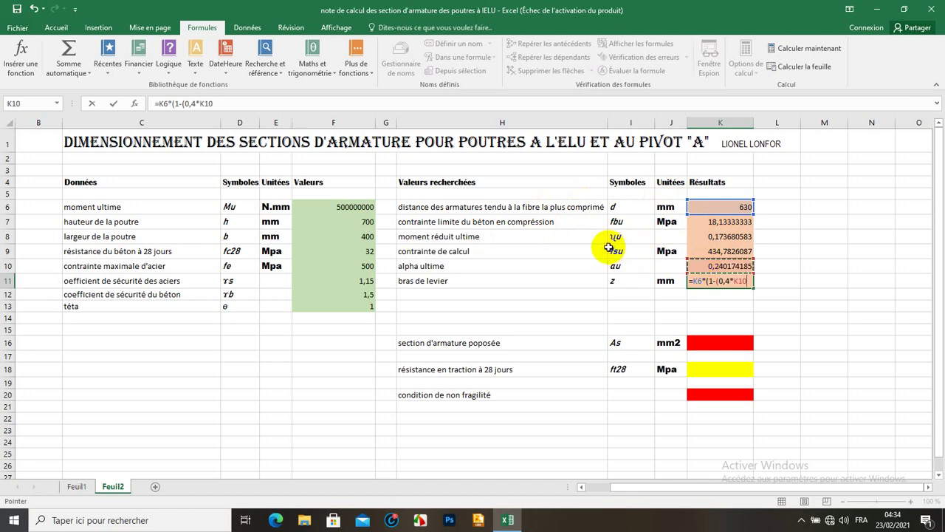
{"action": "type", "text": "))"}
{"action": "key", "text": "Return"}
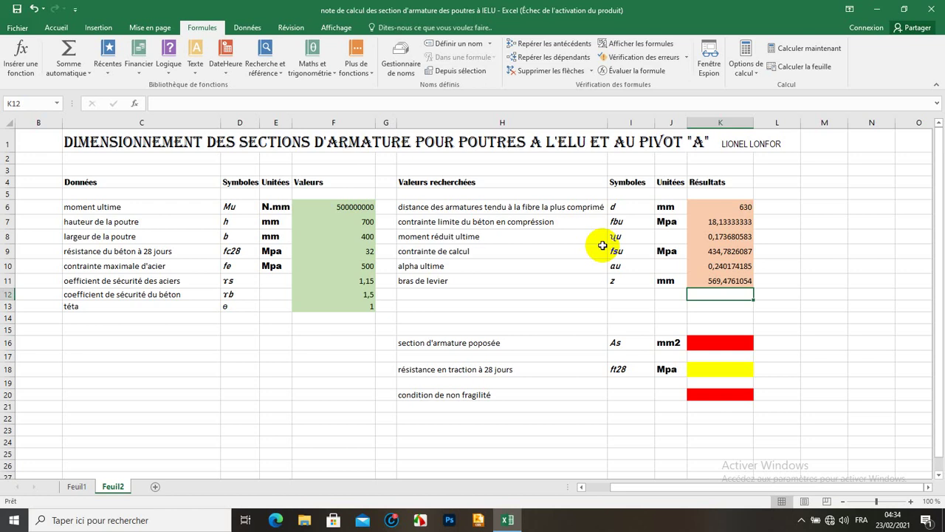
Enter =F6/(K11*K9) in K16 for the proposed reinforcement section As.
{"action": "left_click", "coordinate": [691, 341]}
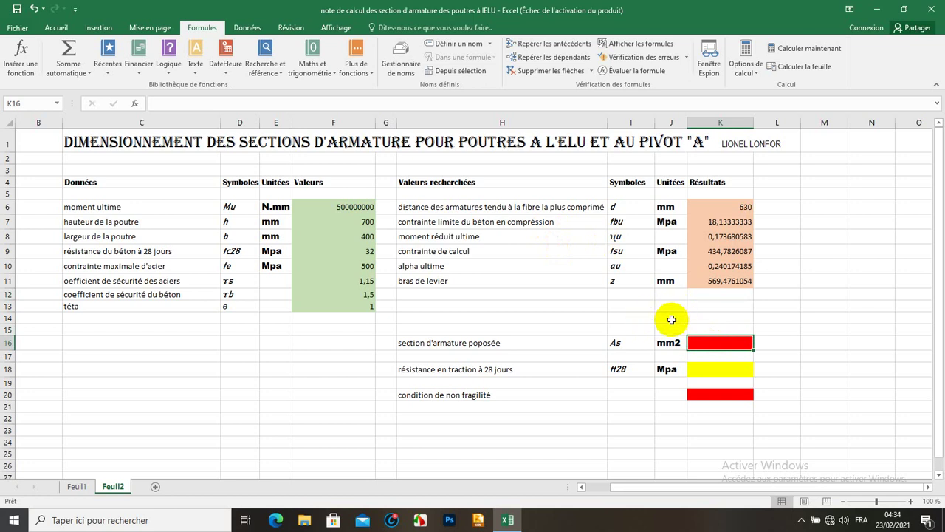
{"action": "type", "text": "="}
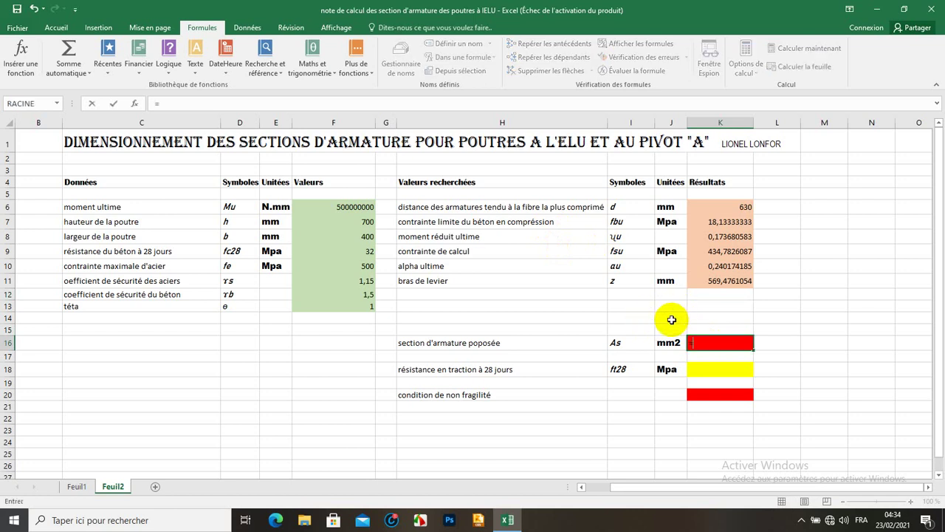
{"action": "left_click", "coordinate": [331, 208]}
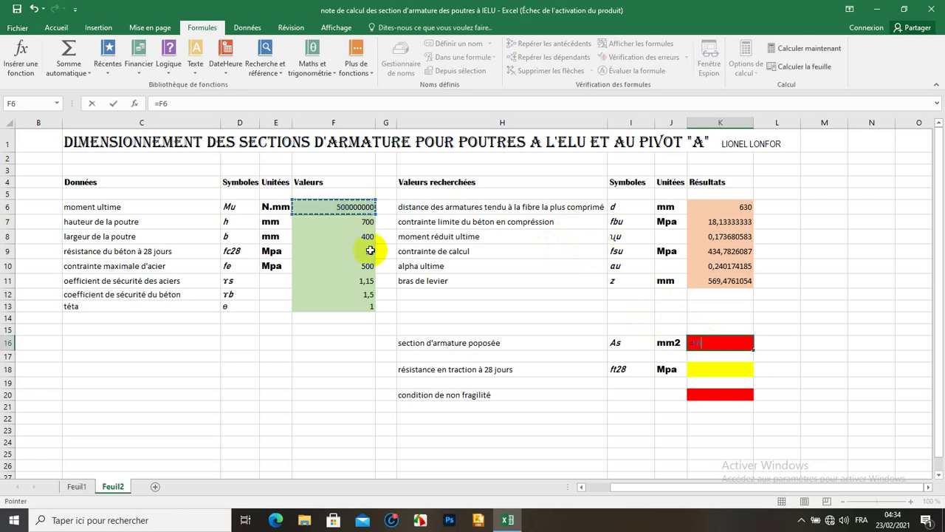
{"action": "type", "text": "/("}
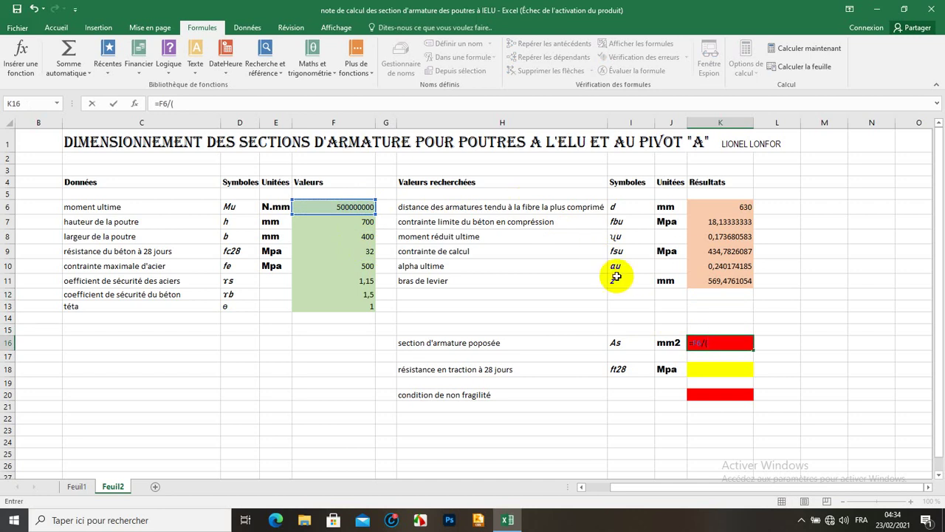
{"action": "left_click", "coordinate": [712, 290]}
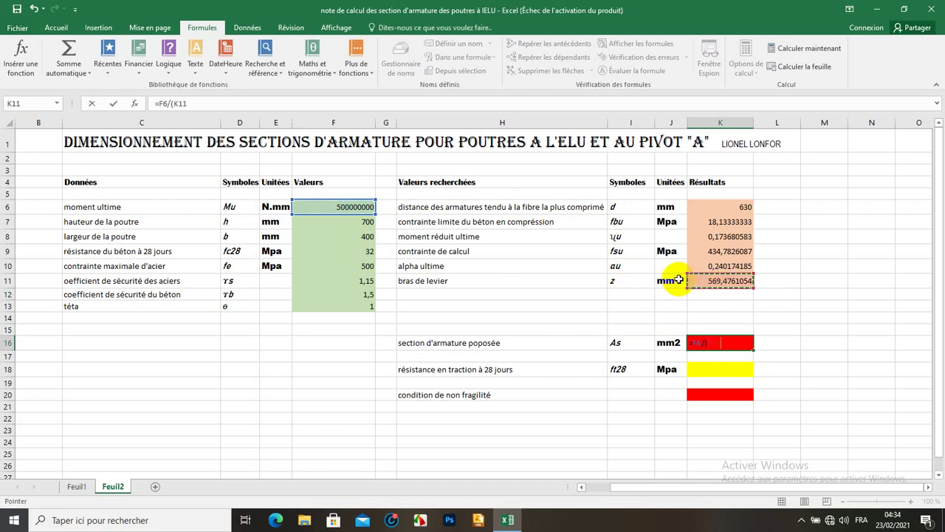
{"action": "type", "text": "*"}
{"action": "left_click", "coordinate": [715, 252]}
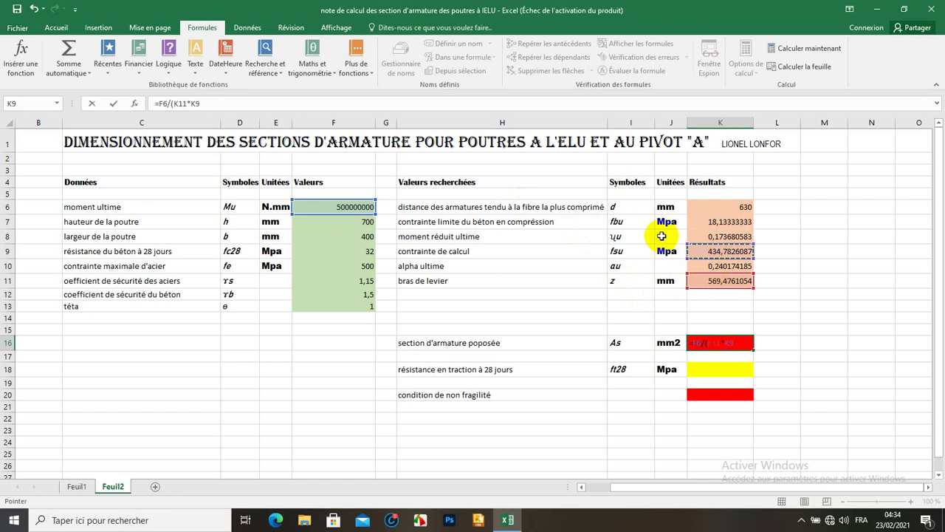
{"action": "type", "text": ")"}
{"action": "key", "text": "Return"}
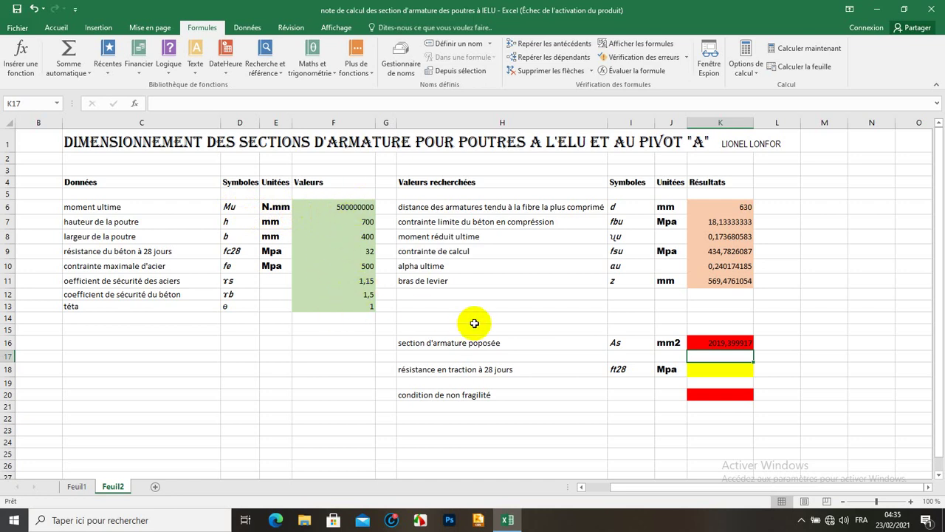
Enter =0,6+(0,06*F9) in K18 for the 28-day tensile strength ft28.
{"action": "left_click", "coordinate": [698, 369]}
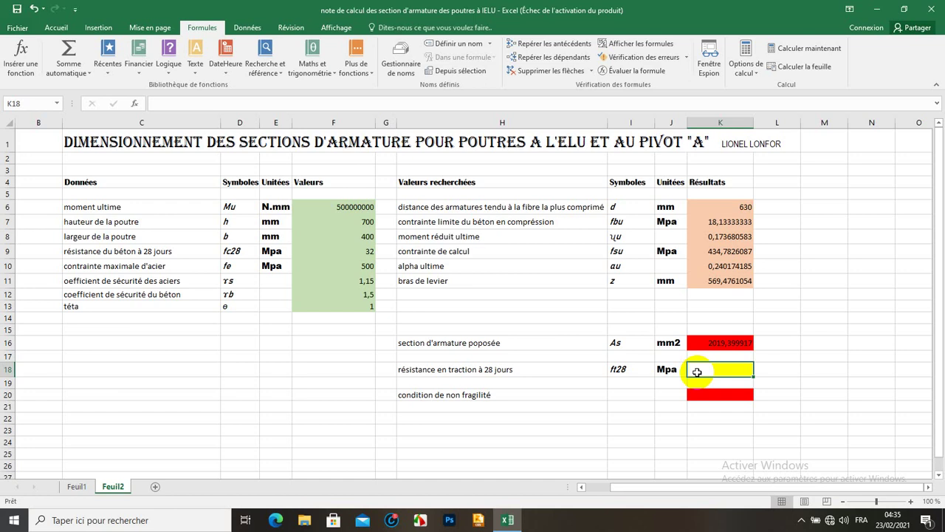
{"action": "type", "text": "=0,6"}
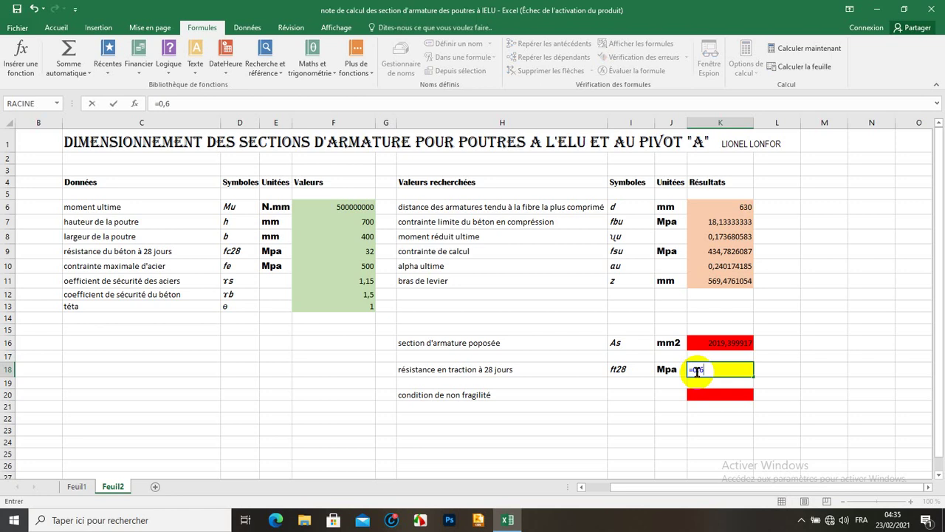
{"action": "type", "text": "+(0,06*"}
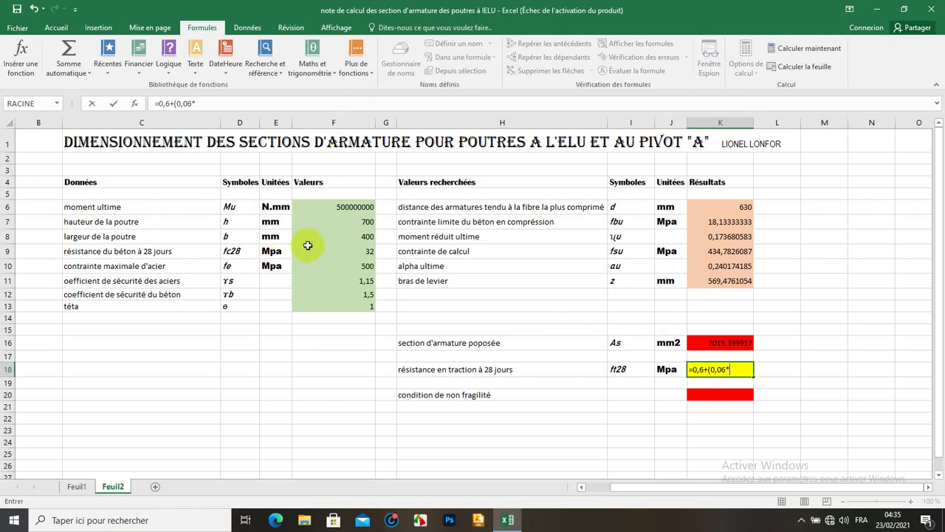
{"action": "left_click", "coordinate": [339, 253]}
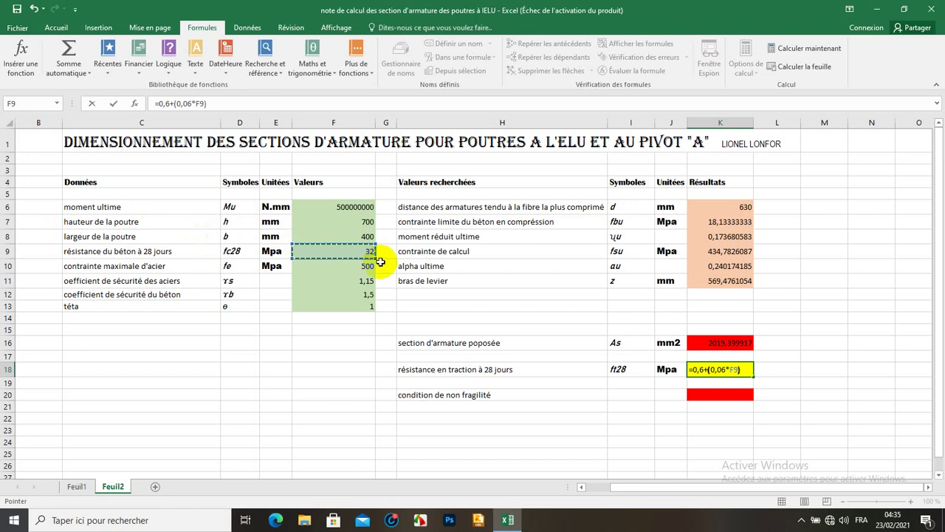
{"action": "key", "text": "Return"}
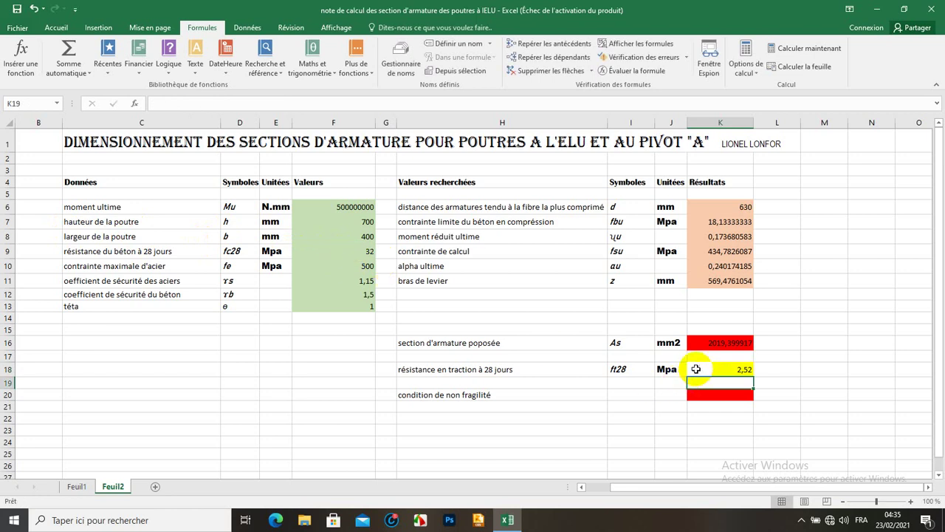
Insert the logical function SI in K20 for the non-fragility condition.
{"action": "left_click", "coordinate": [698, 396]}
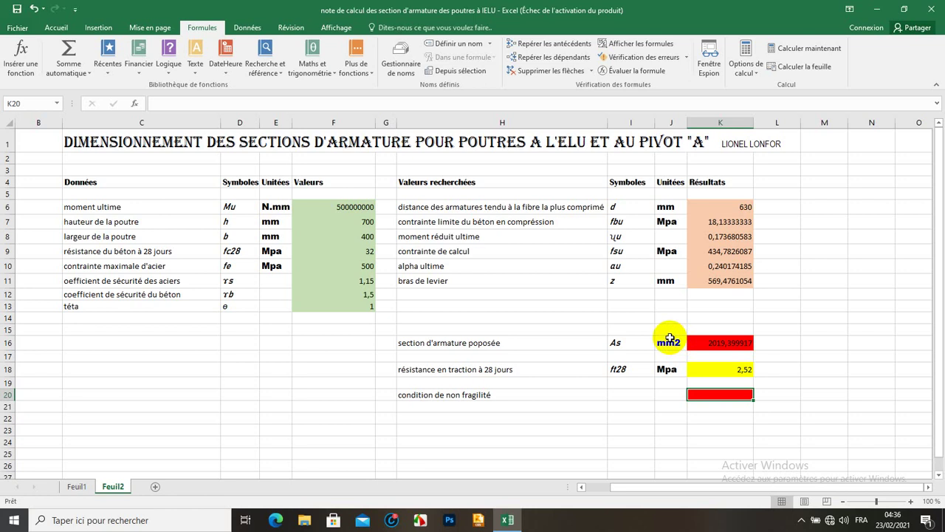
{"action": "left_click", "coordinate": [169, 65]}
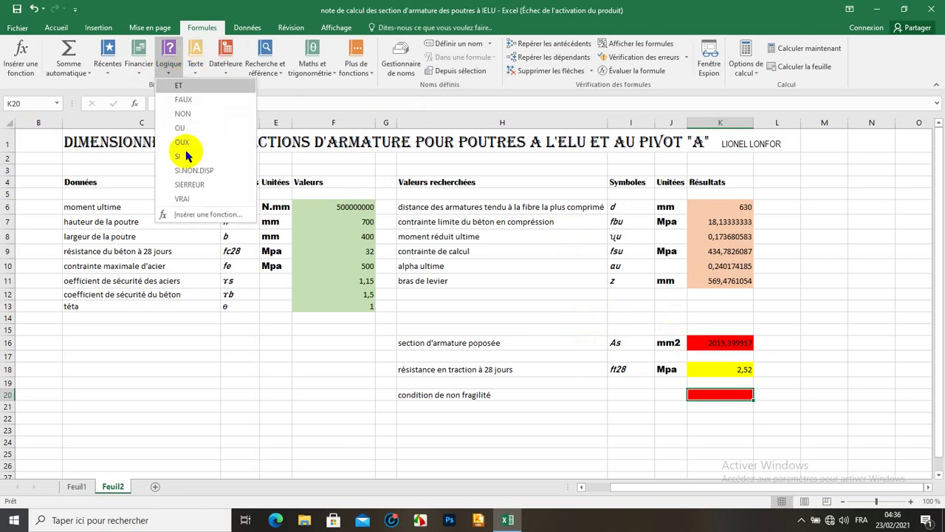
{"action": "left_click", "coordinate": [179, 157]}
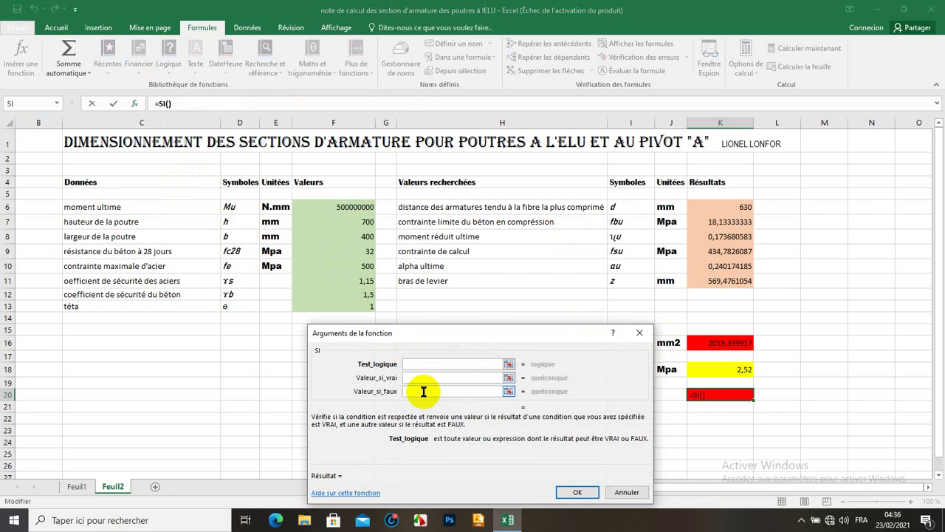
Set the SI function's logical test to K16<((0,23*K18*F8*K6)/F10).
{"action": "left_click", "coordinate": [705, 343]}
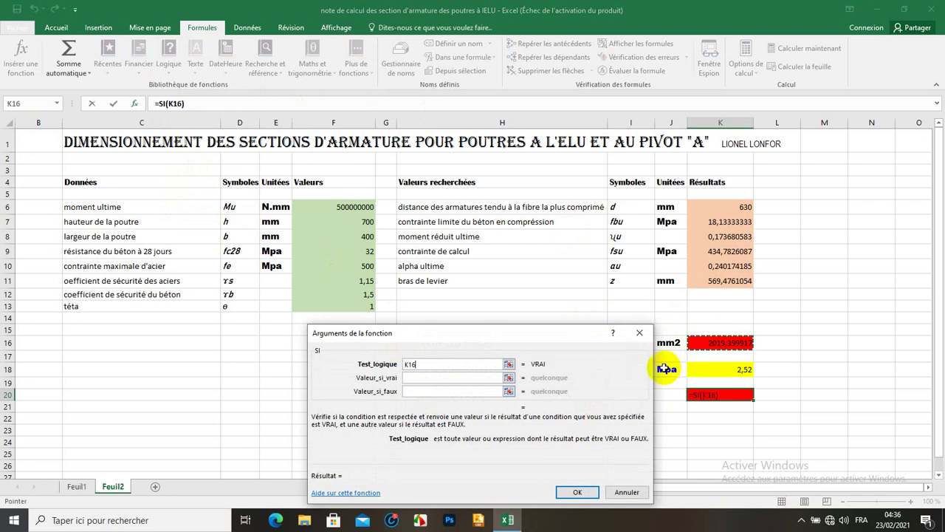
{"action": "type", "text": "<(("}
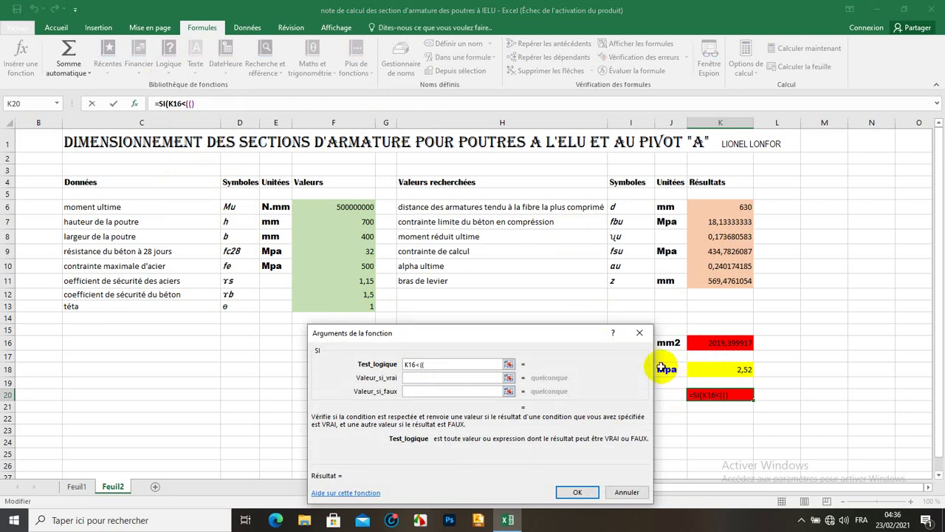
{"action": "type", "text": "0,23*"}
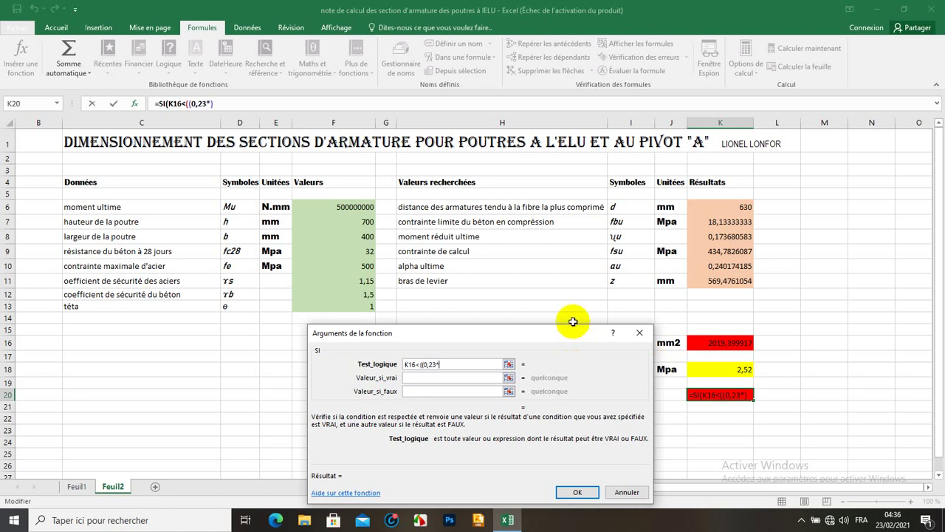
{"action": "left_click", "coordinate": [727, 369]}
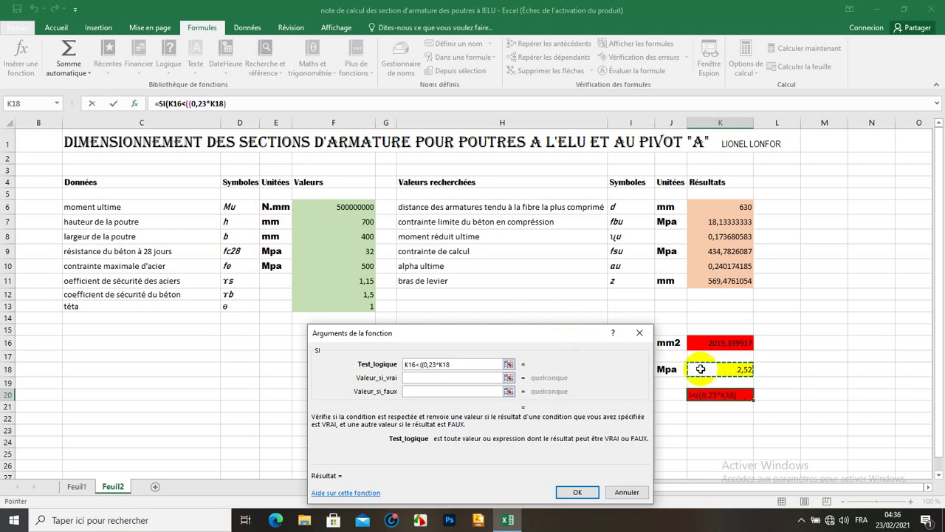
{"action": "type", "text": "\""}
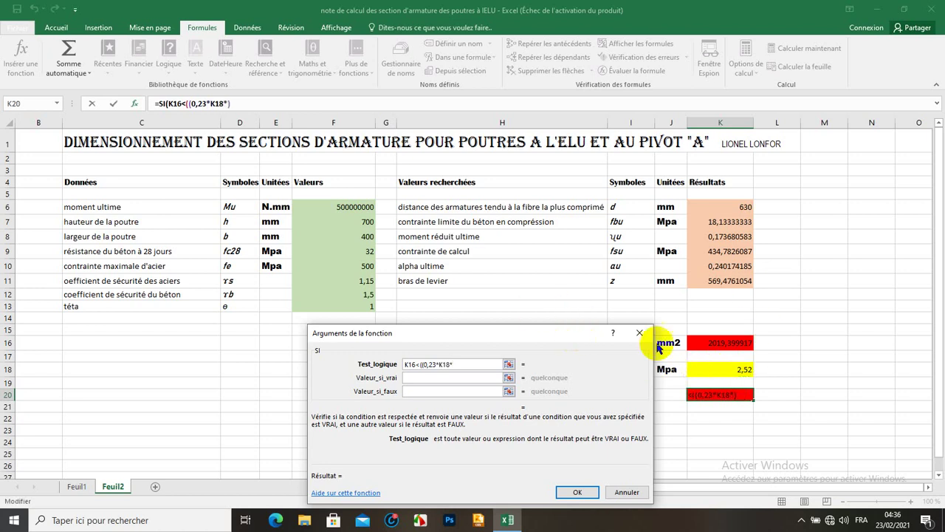
{"action": "left_click", "coordinate": [310, 238]}
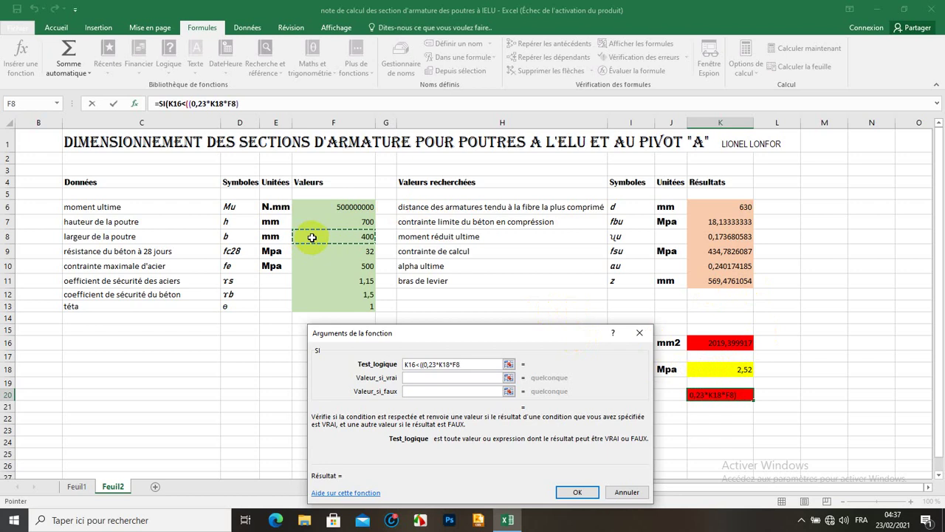
{"action": "type", "text": "*"}
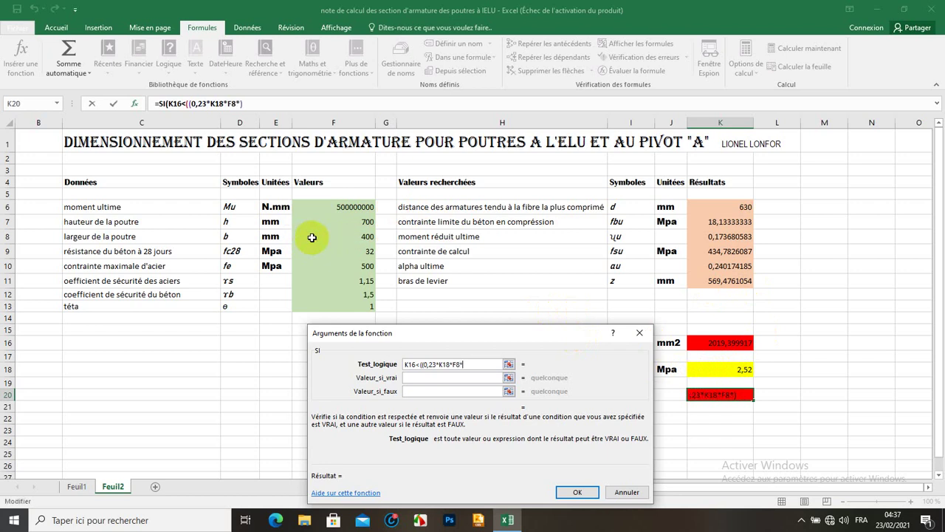
{"action": "left_click", "coordinate": [715, 212]}
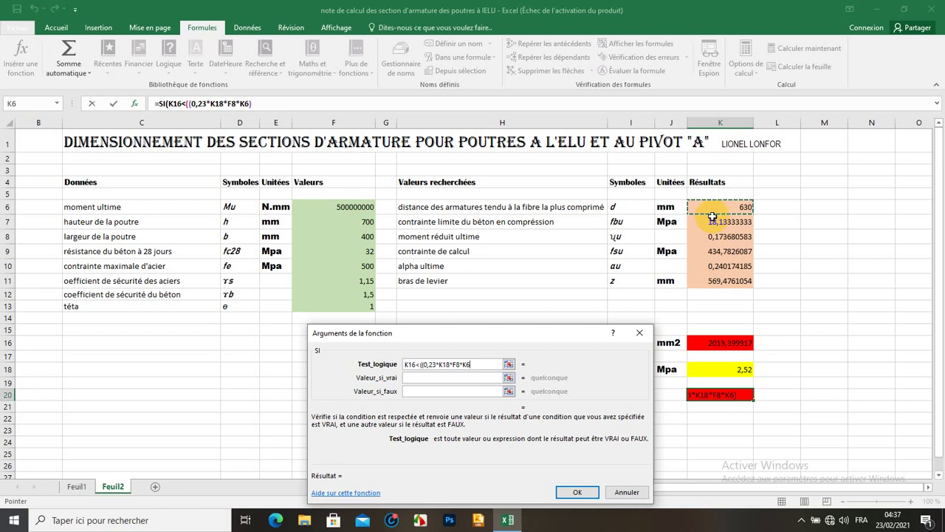
{"action": "type", "text": ")"}
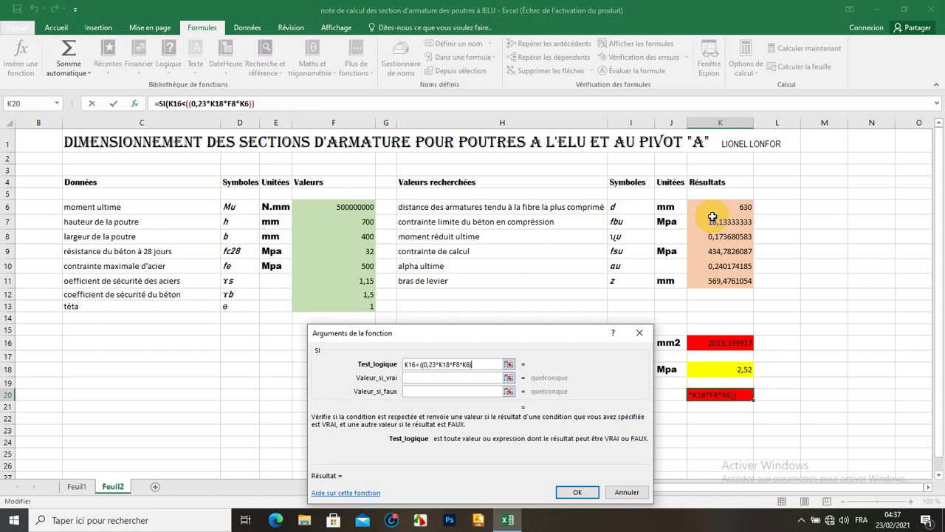
{"action": "type", "text": "/"}
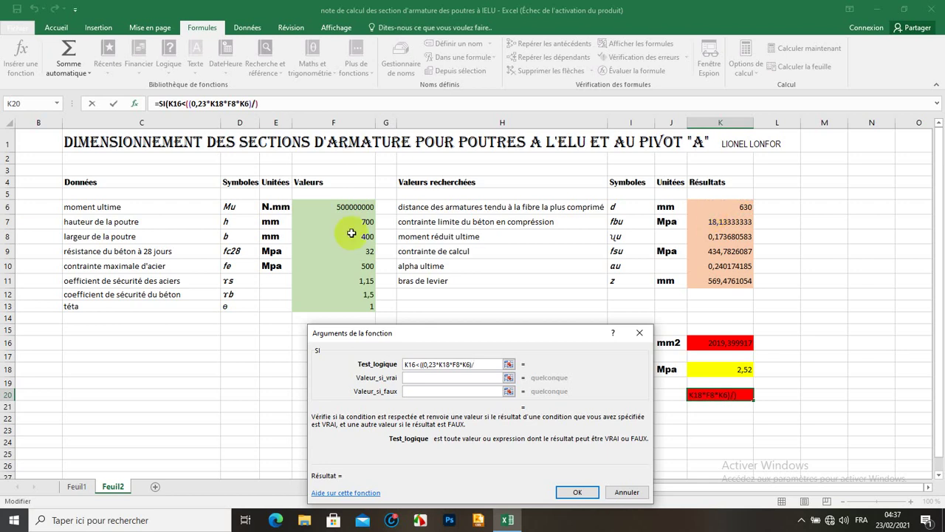
{"action": "left_click", "coordinate": [343, 266]}
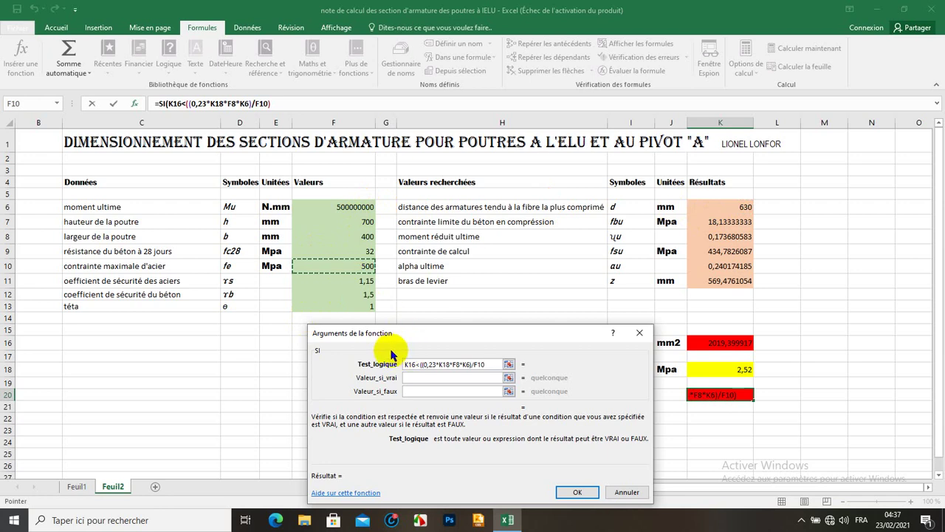
{"action": "left_click", "coordinate": [449, 379]}
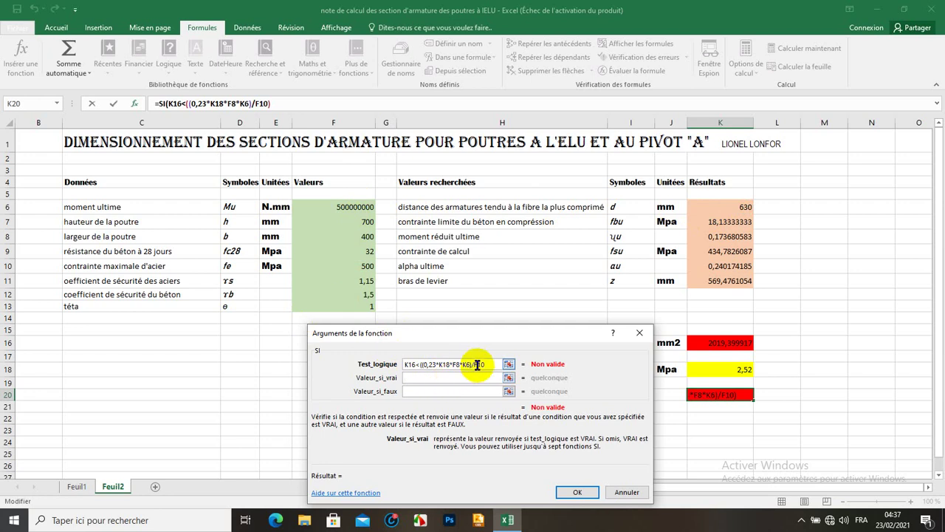
{"action": "left_click", "coordinate": [480, 364]}
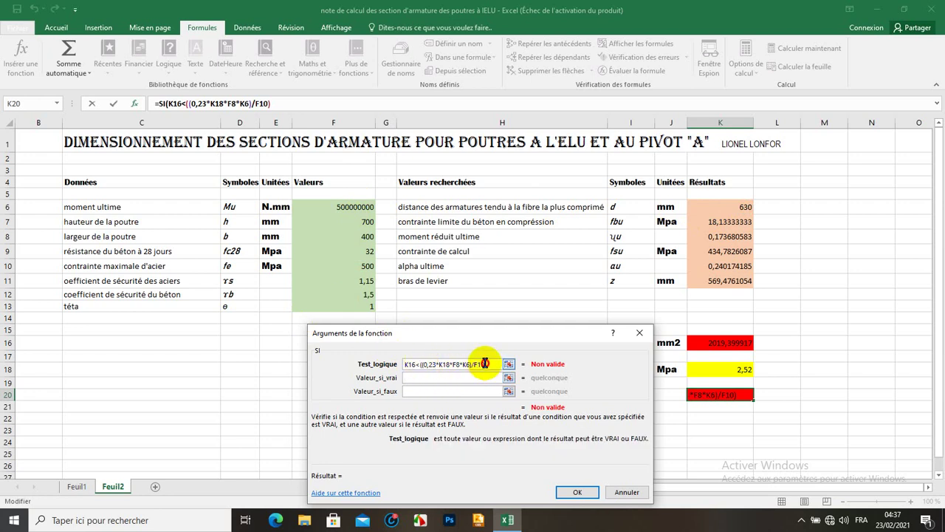
{"action": "type", "text": ")"}
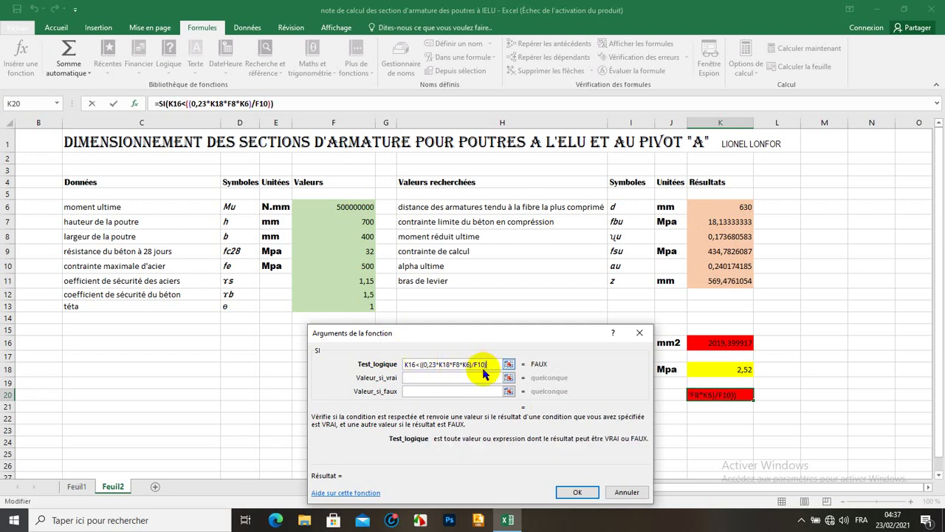
Set the SI function's true result to "BONNE SECTION" and its false result to "REDIMENSIONNER", completing the formula in K20.
{"action": "left_click", "coordinate": [452, 377]}
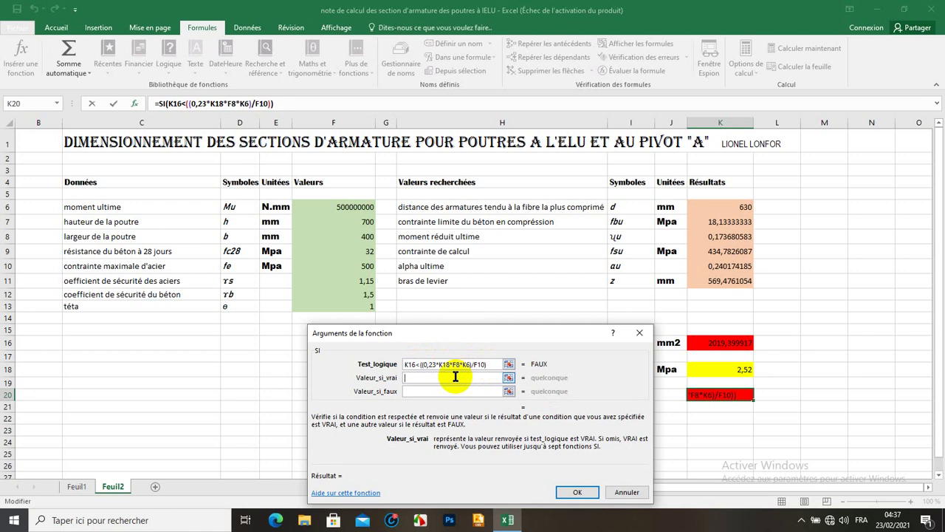
{"action": "type", "text": "\"BONNE SE"}
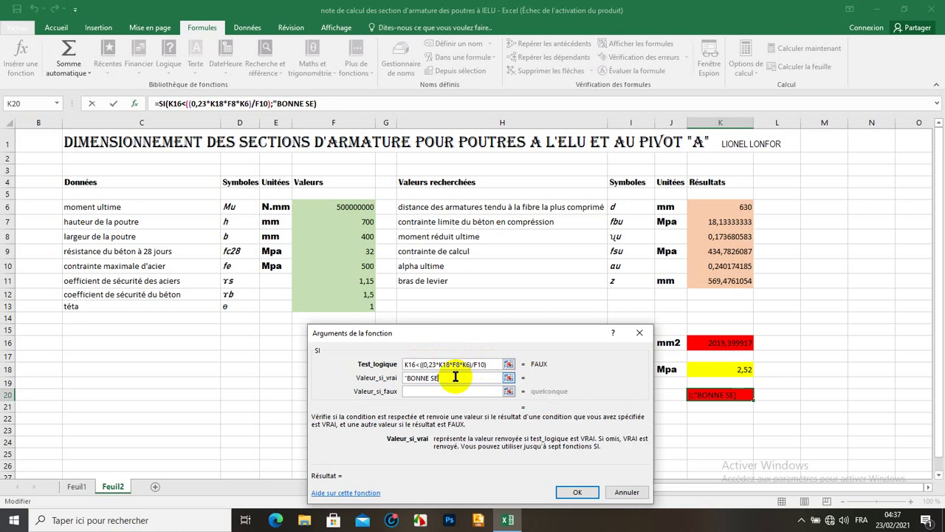
{"action": "type", "text": "CTION\""}
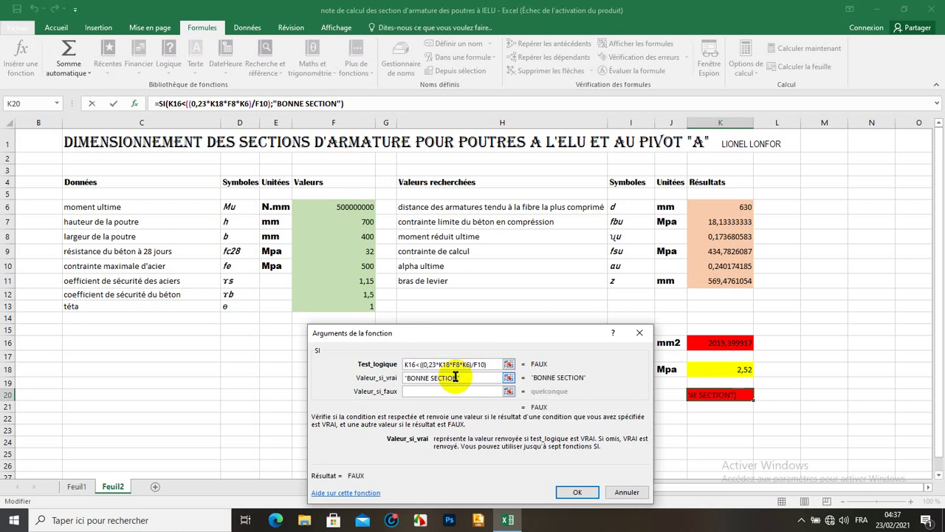
{"action": "left_click", "coordinate": [433, 390]}
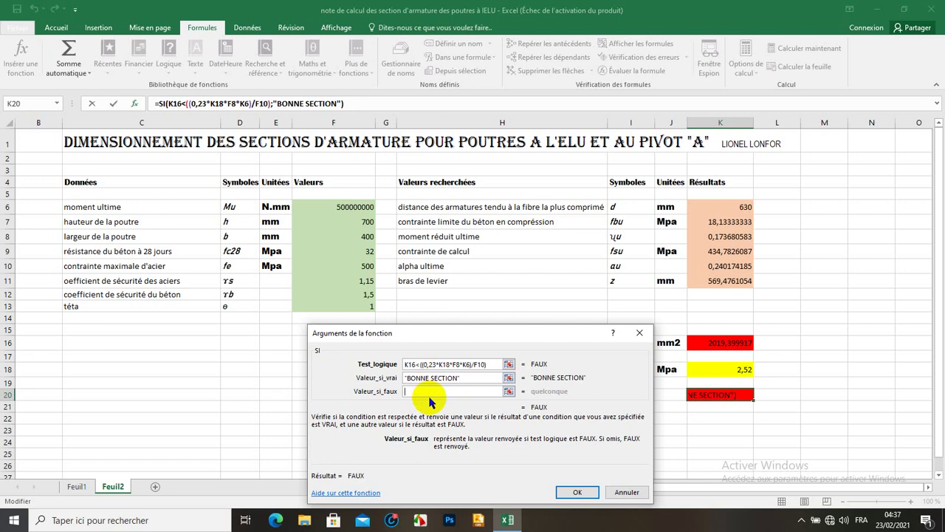
{"action": "type", "text": "\"REDI"}
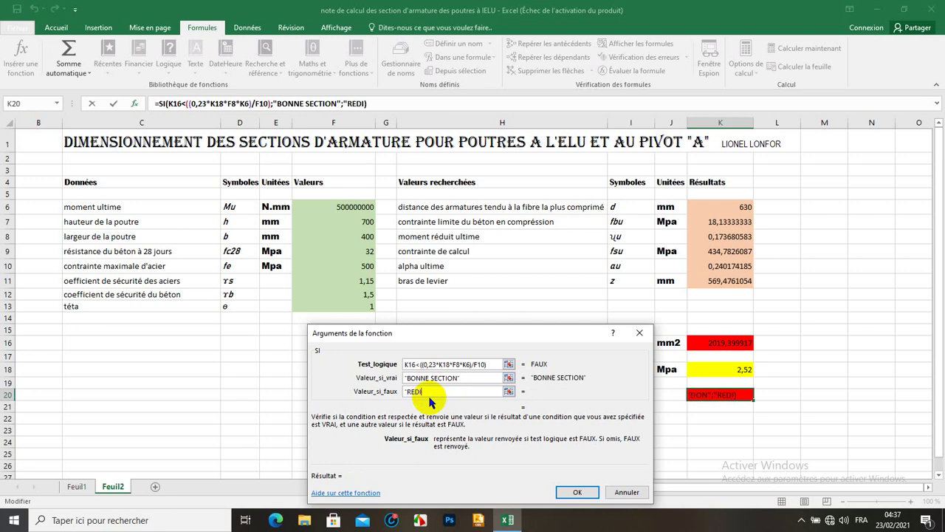
{"action": "type", "text": "MENSIONNER"}
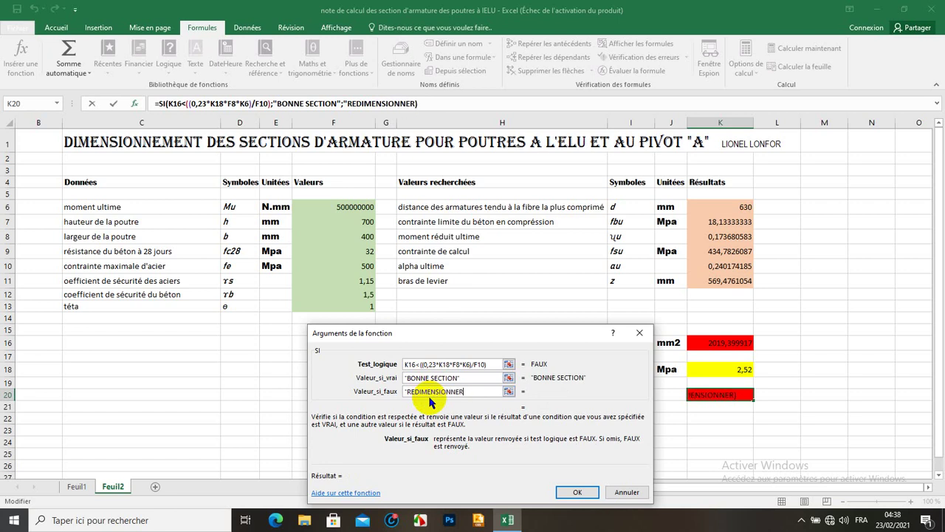
{"action": "type", "text": "\""}
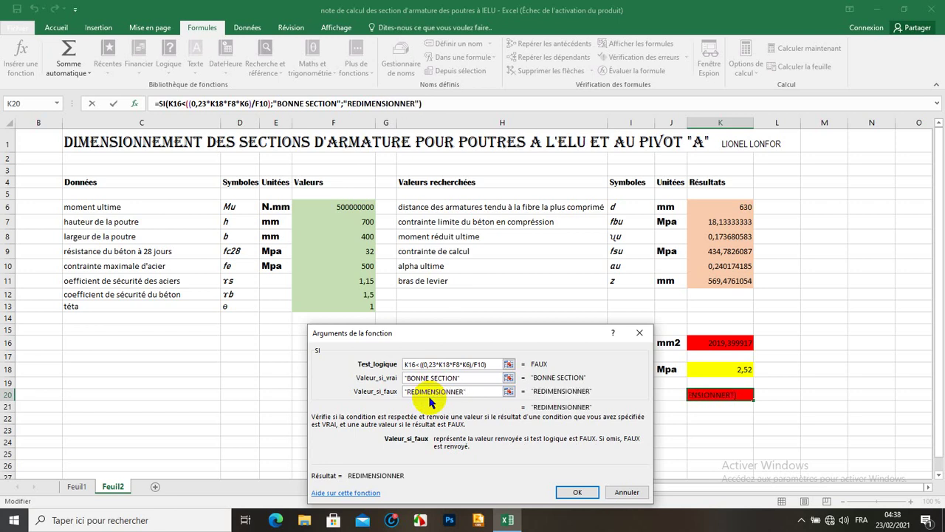
{"action": "left_click", "coordinate": [568, 490]}
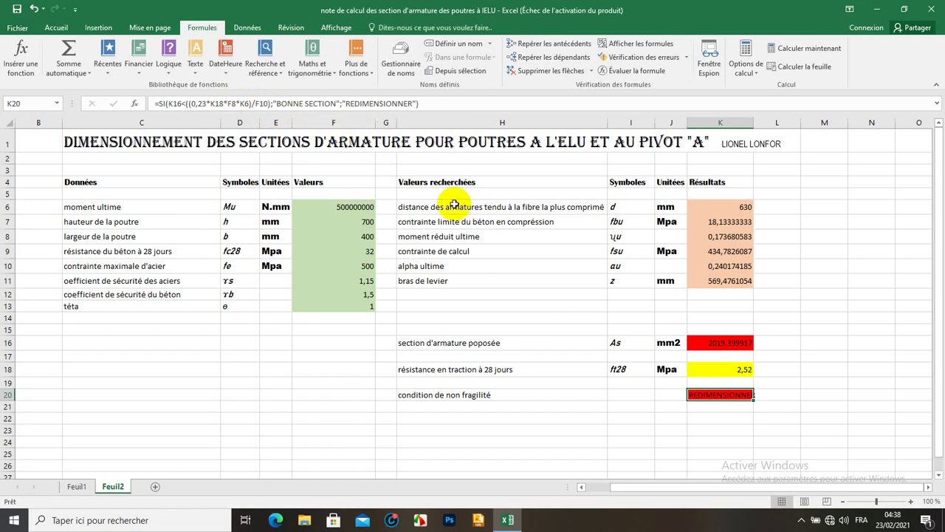
Change the comparison in the K20 non-fragility formula to greater than, so the test reads K16>((0,23*K18*F8*K6)/F10).
{"action": "left_click", "coordinate": [703, 367]}
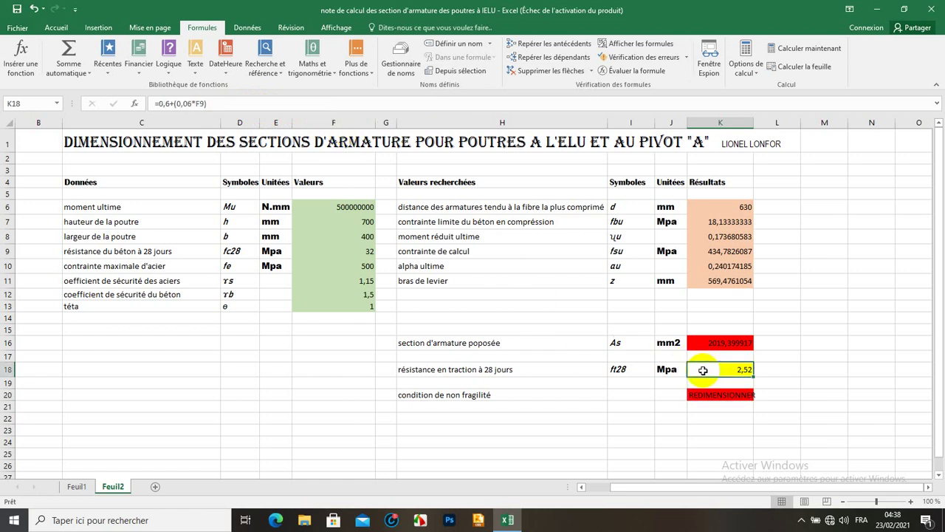
{"action": "left_click", "coordinate": [723, 394]}
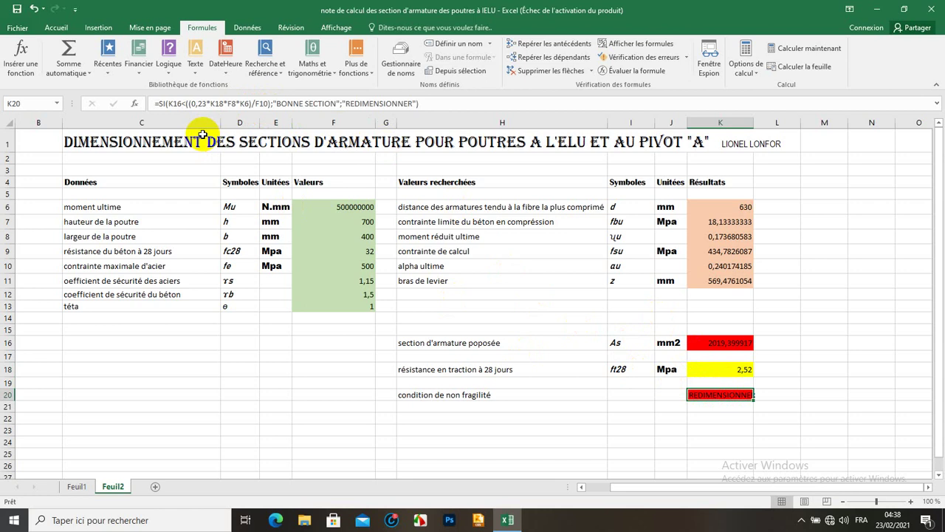
{"action": "left_click", "coordinate": [184, 104]}
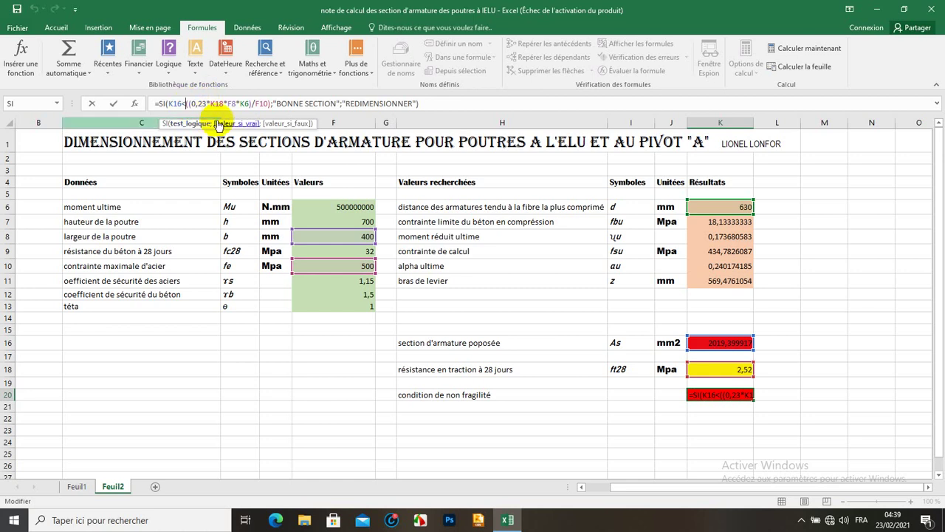
{"action": "key", "text": "BackSpace"}
{"action": "type", "text": ">"}
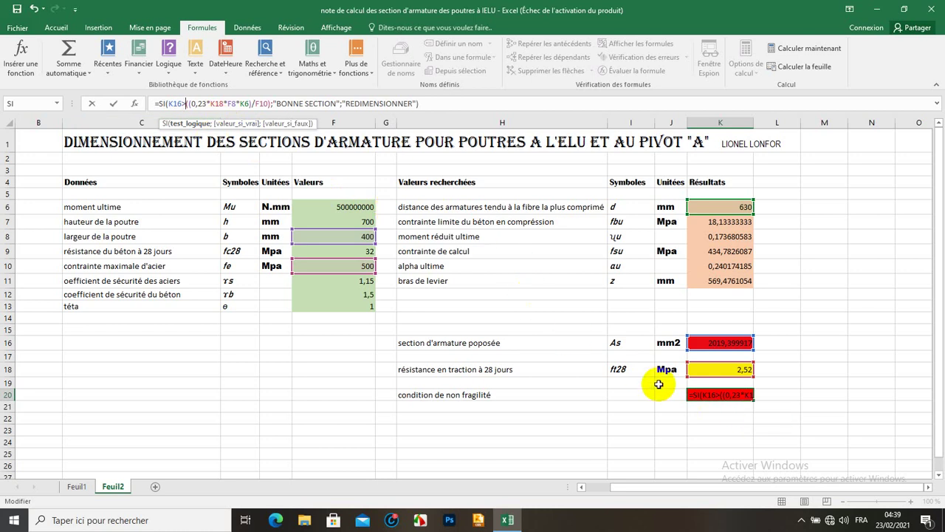
{"action": "left_click", "coordinate": [434, 100]}
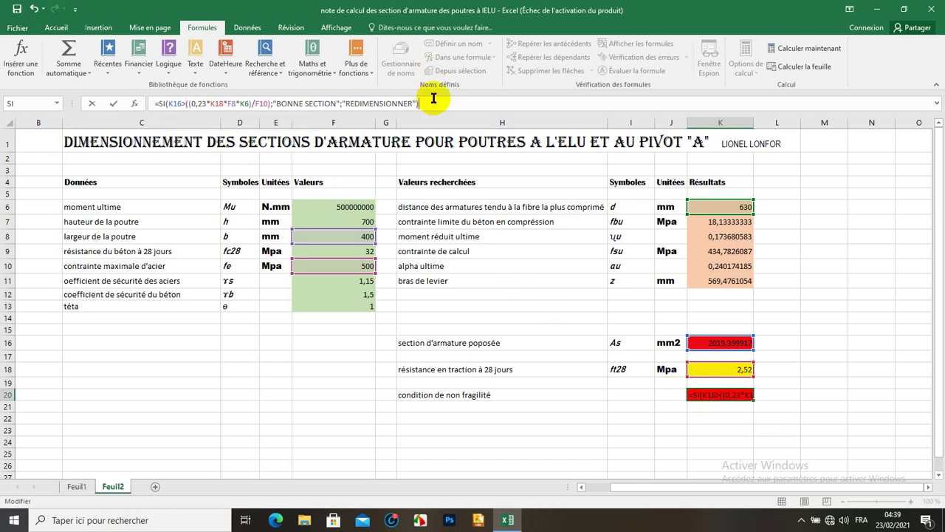
{"action": "key", "text": "Return"}
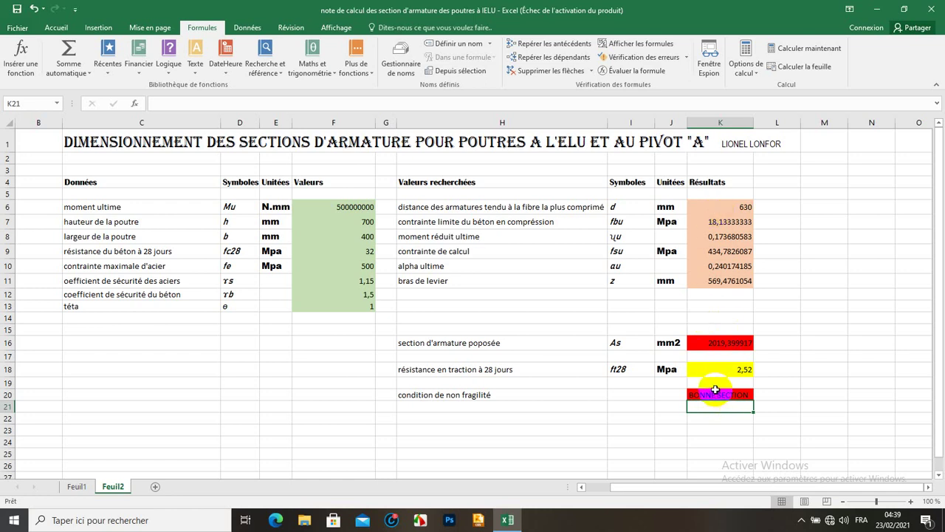
{"action": "left_click", "coordinate": [330, 207]}
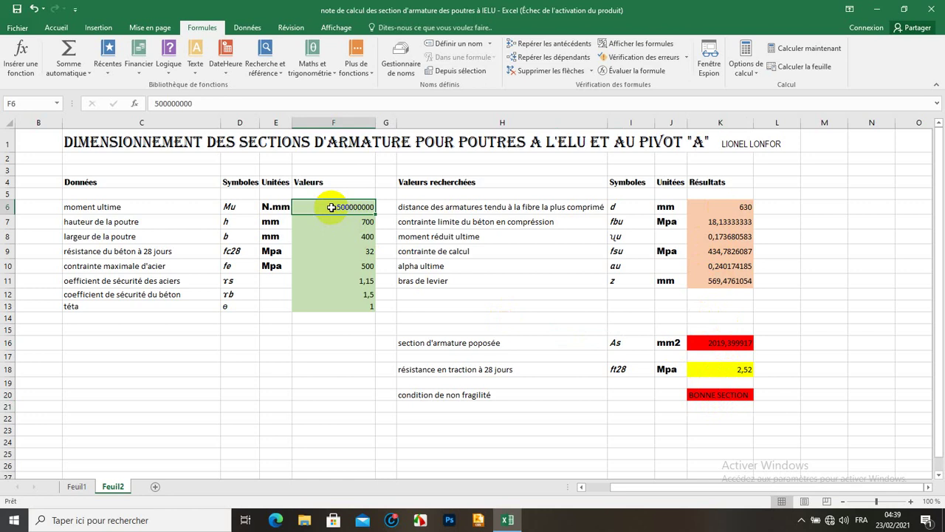
{"action": "type", "text": "4"}
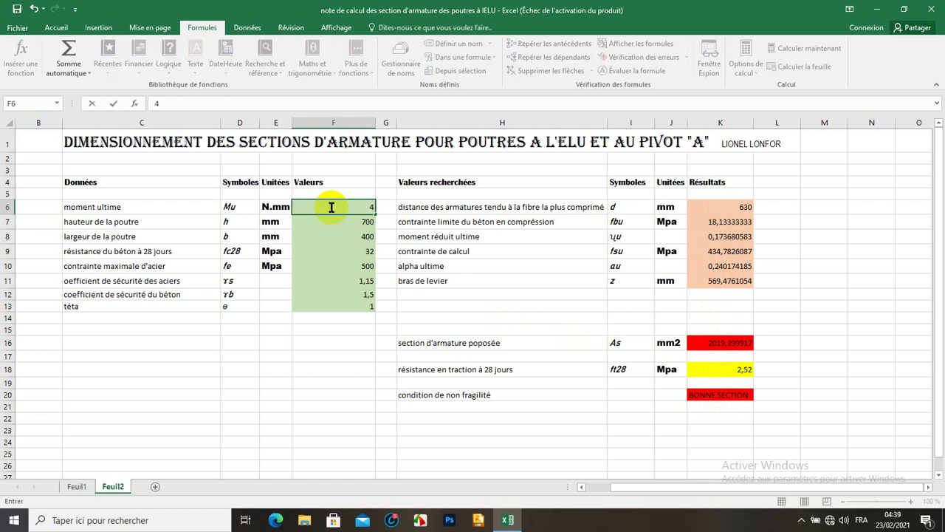
{"action": "type", "text": "000000000"}
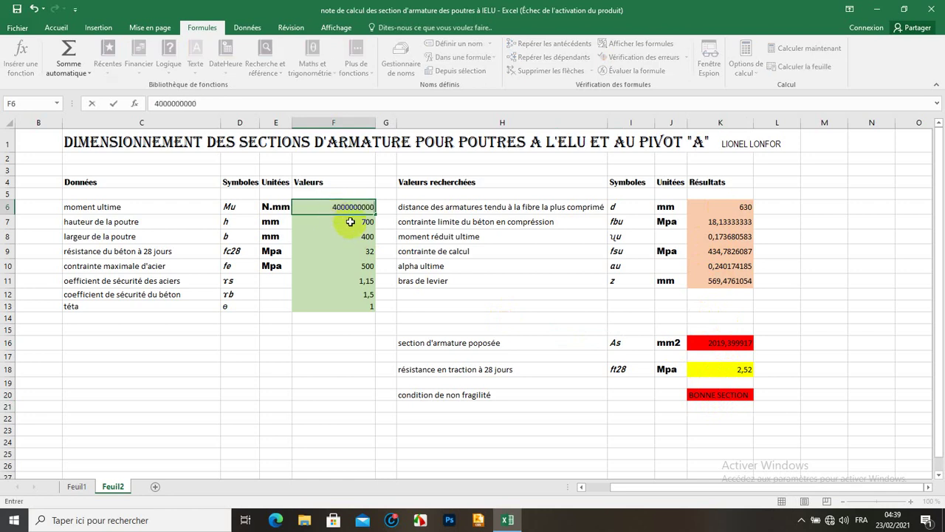
{"action": "left_click", "coordinate": [350, 221]}
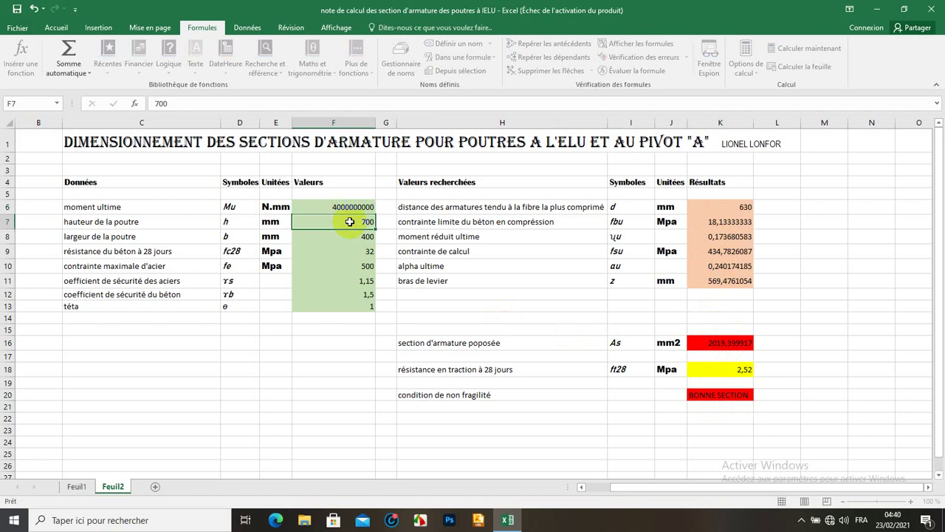
{"action": "left_click", "coordinate": [341, 207]}
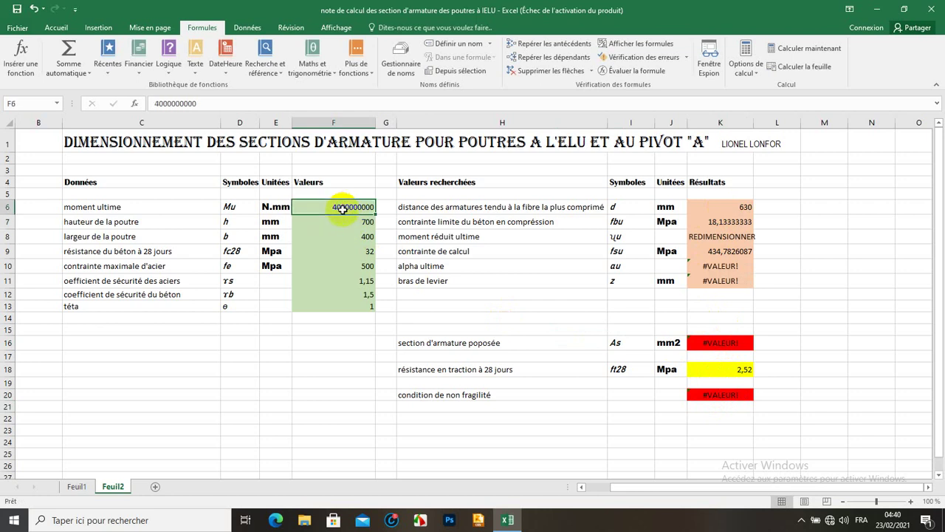
{"action": "double_click", "coordinate": [342, 208]}
{"action": "type", "text": "00"}
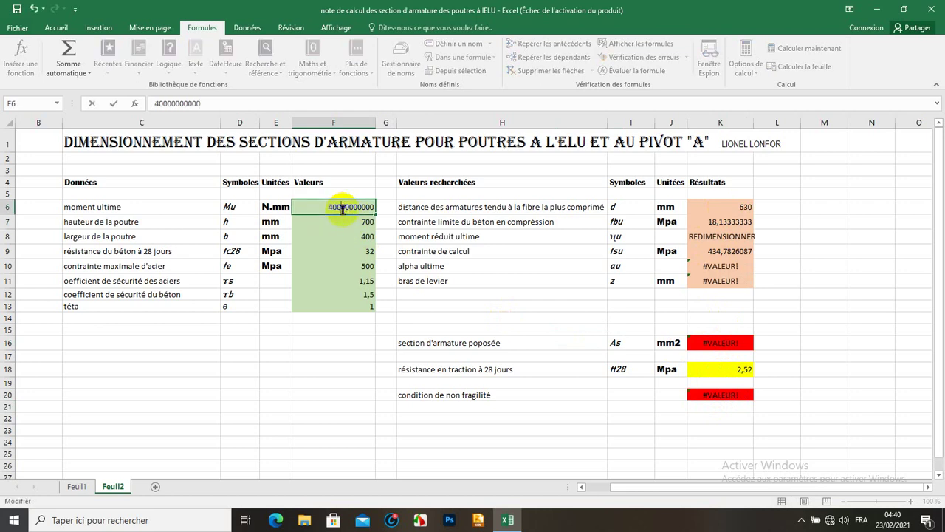
{"action": "left_click", "coordinate": [336, 294]}
{"action": "left_click", "coordinate": [329, 365]}
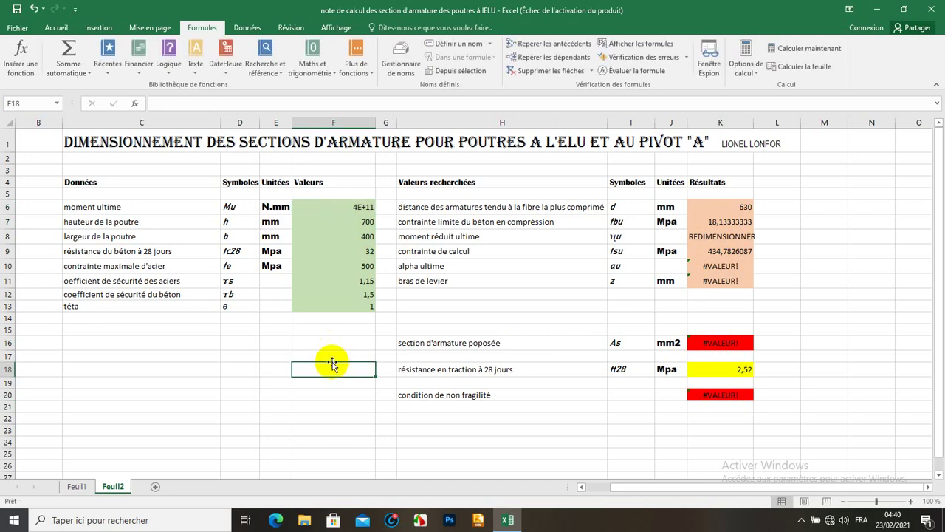
Replace the ultimate moment in F6 with 500000000 N.mm.
{"action": "left_click", "coordinate": [356, 207]}
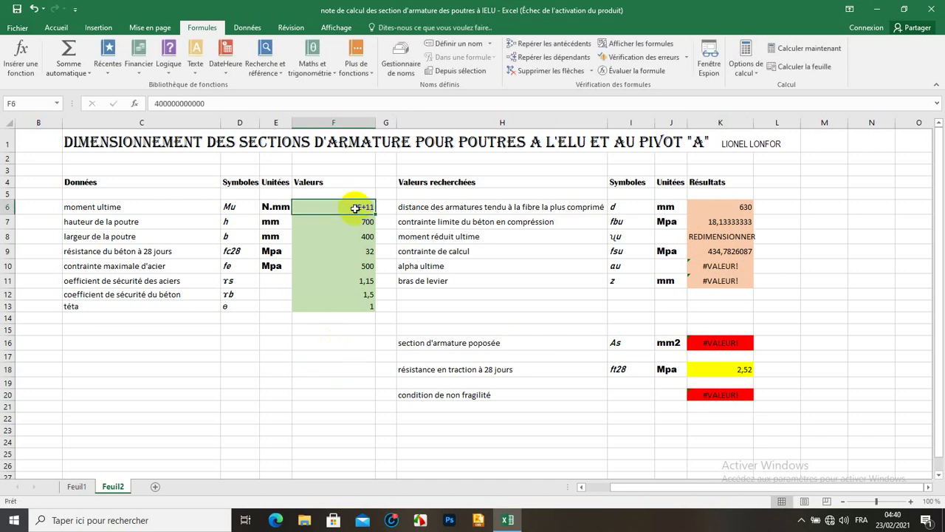
{"action": "key", "text": "BackSpace"}
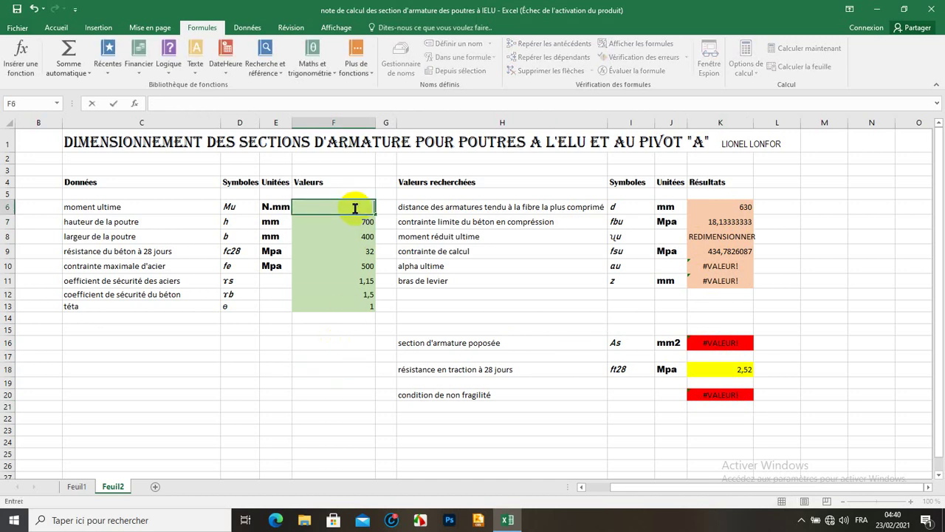
{"action": "type", "text": "500000000"}
{"action": "key", "text": "Return"}
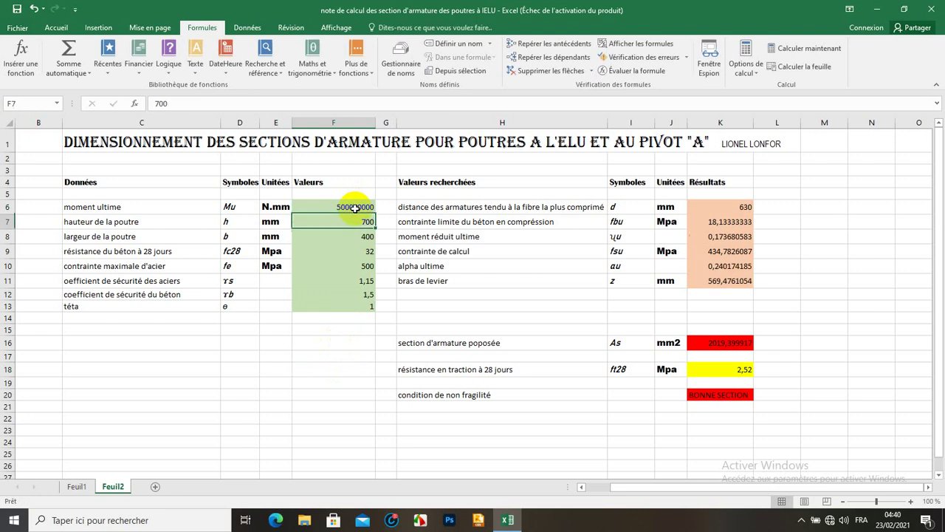
Change the first digit of the ultimate moment in F6 so the value is 600000000 N.mm.
{"action": "left_click", "coordinate": [344, 207]}
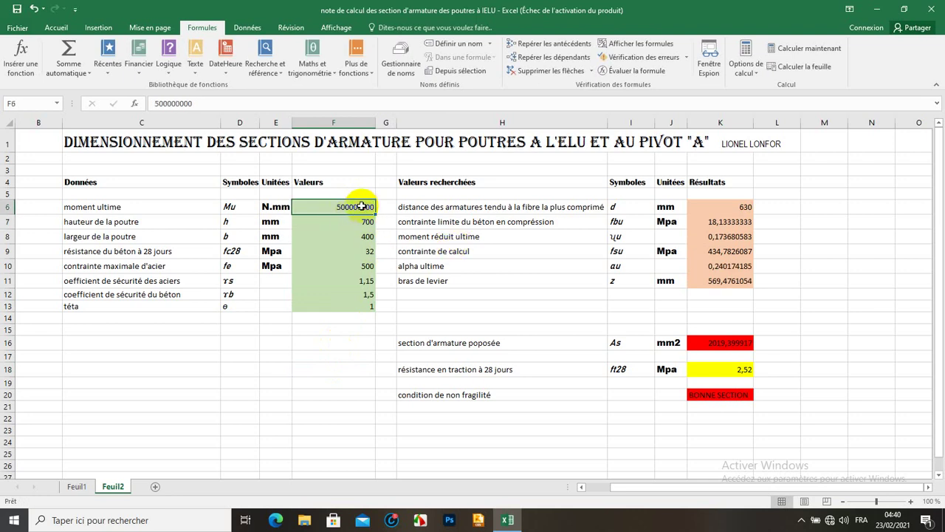
{"action": "double_click", "coordinate": [344, 207]}
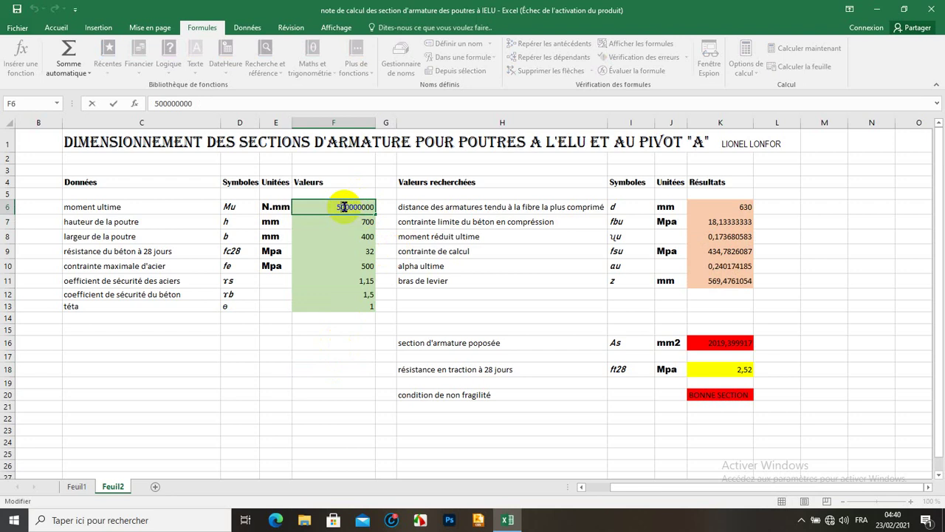
{"action": "key", "text": "BackSpace"}
{"action": "type", "text": "6"}
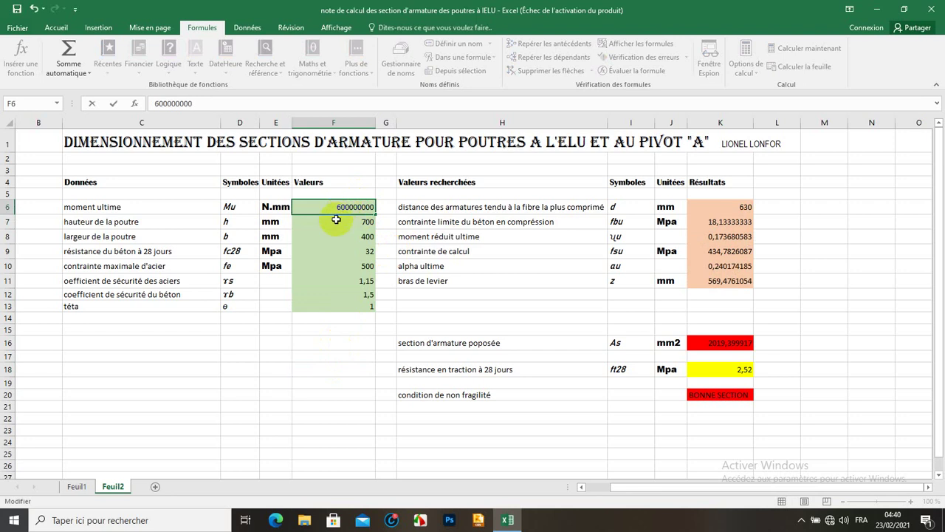
{"action": "left_click", "coordinate": [361, 340]}
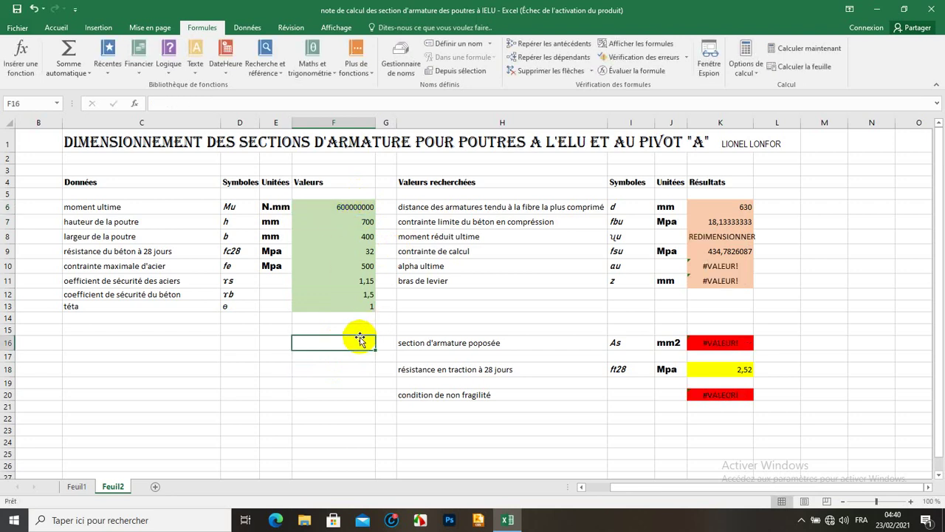
Set the ultimate moment Mu in F6 to 400000000 N.mm.
{"action": "left_click", "coordinate": [348, 210]}
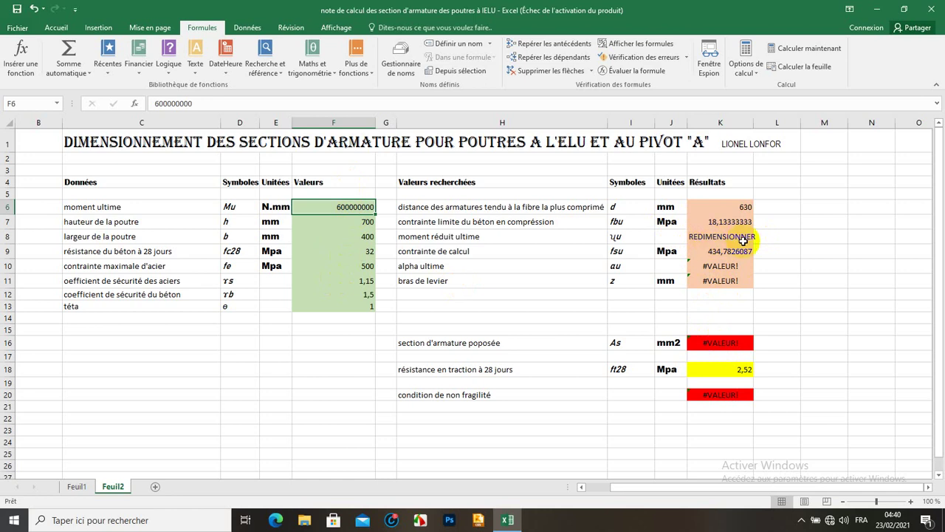
{"action": "double_click", "coordinate": [342, 207]}
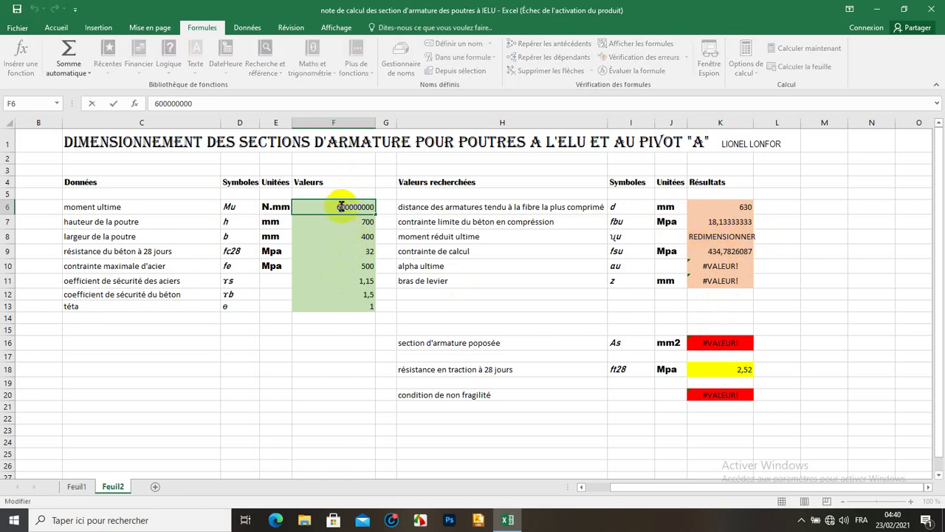
{"action": "key", "text": "BackSpace"}
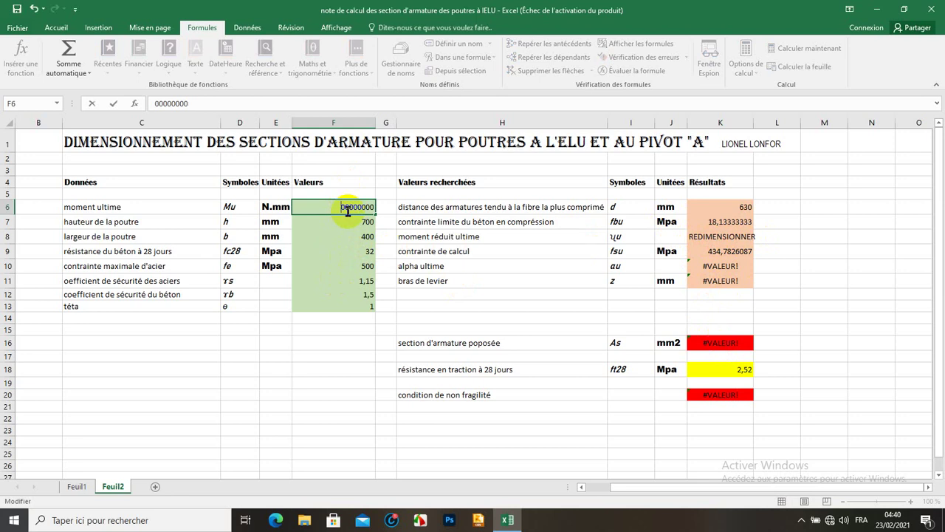
{"action": "type", "text": "4"}
{"action": "left_click", "coordinate": [769, 249]}
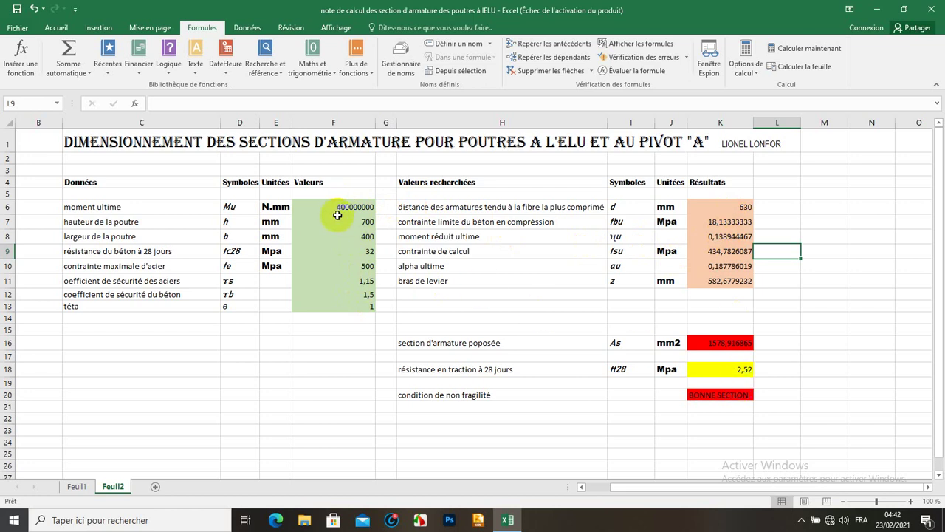
Replace the text "REDIMENSIONNER" in K8's reduced ultimate moment formula with "PIVOT B" for the case where the 0,186 limit is not met.
{"action": "left_click", "coordinate": [707, 237]}
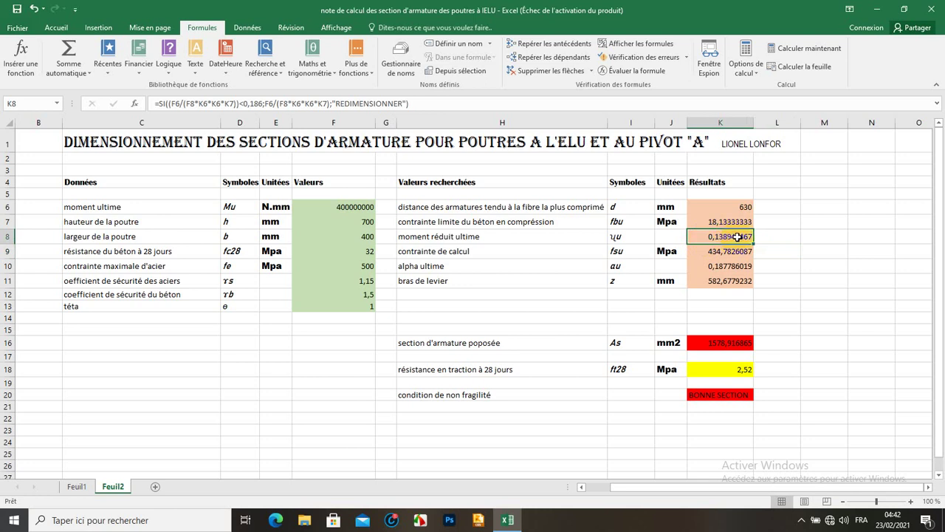
{"action": "left_click", "coordinate": [406, 104]}
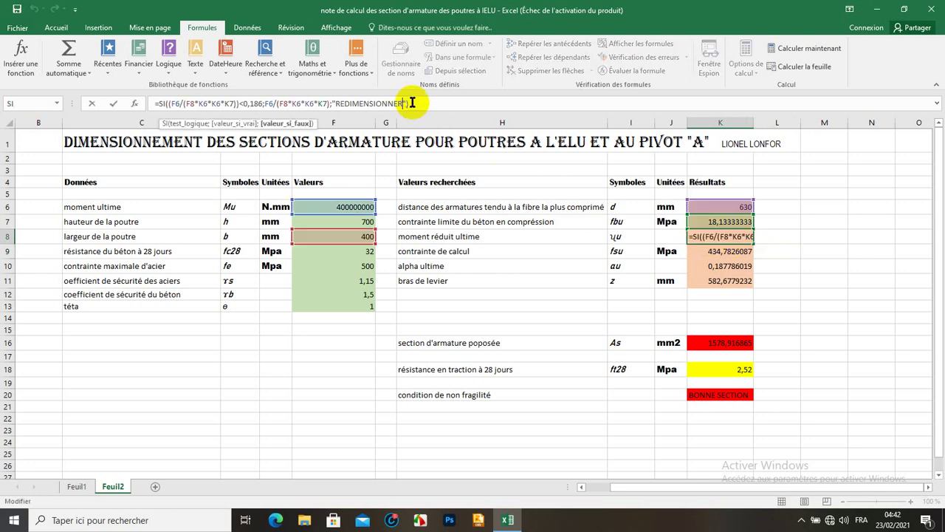
{"action": "type", "text": ")"}
{"action": "key", "text": "BackSpace"}
{"action": "key", "text": "BackSpace"}
{"action": "key", "text": "BackSpace"}
{"action": "key", "text": "BackSpace"}
{"action": "key", "text": "BackSpace"}
{"action": "key", "text": "BackSpace"}
{"action": "key", "text": "BackSpace"}
{"action": "key", "text": "BackSpace"}
{"action": "key", "text": "BackSpace"}
{"action": "key", "text": "BackSpace"}
{"action": "key", "text": "BackSpace"}
{"action": "key", "text": "BackSpace"}
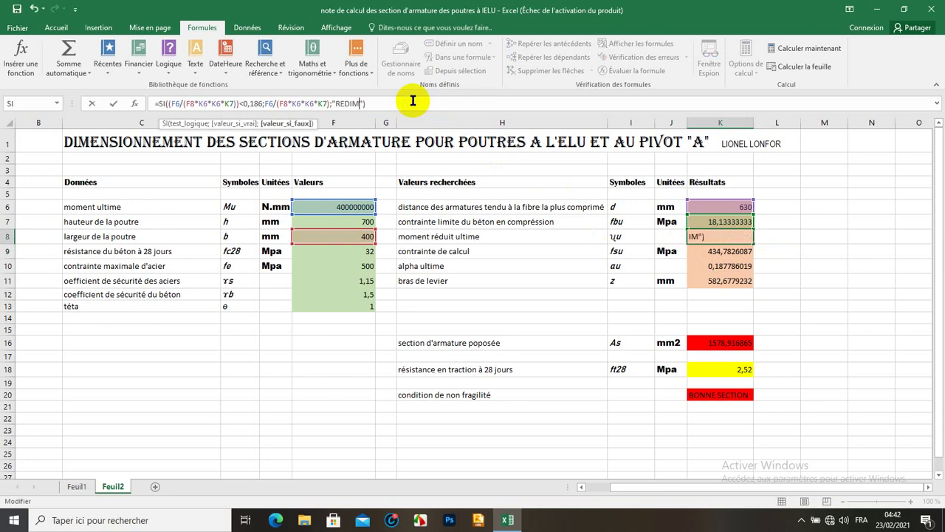
{"action": "key", "text": "BackSpace"}
{"action": "key", "text": "BackSpace"}
{"action": "type", "text": "PIVOT B"}
{"action": "key", "text": "End"}
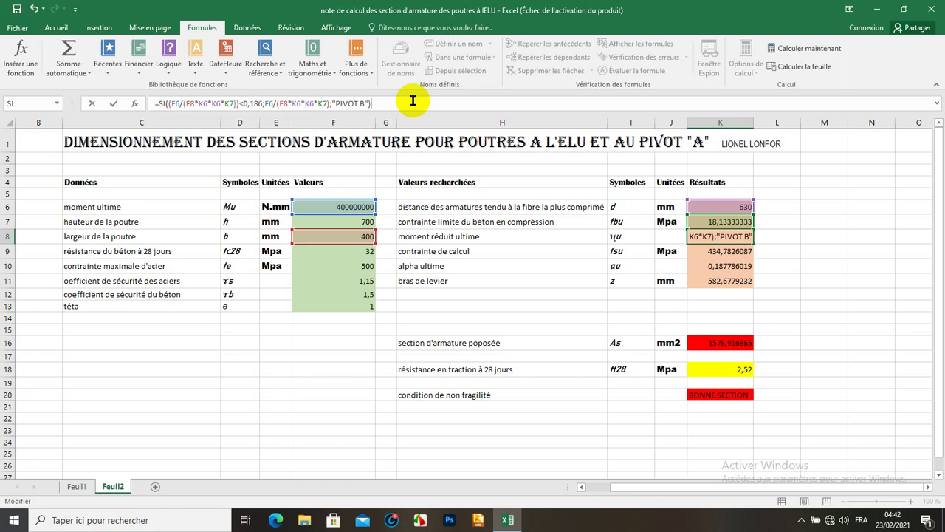
{"action": "key", "text": "Return"}
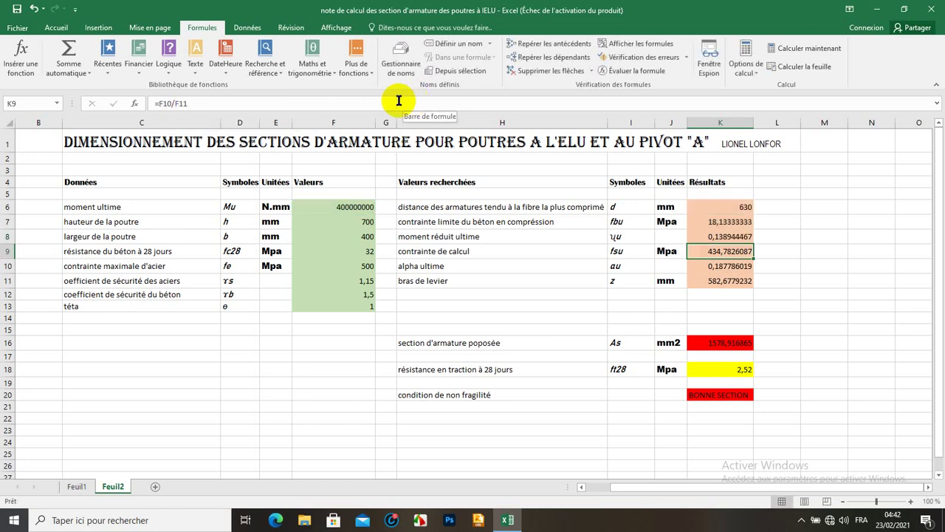
{"action": "left_click", "coordinate": [353, 208]}
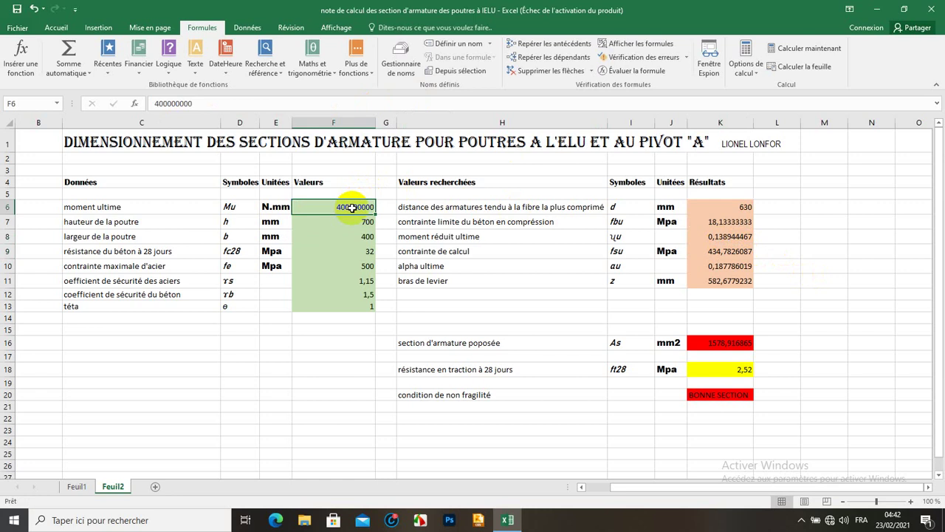
{"action": "type", "text": "50000000000"}
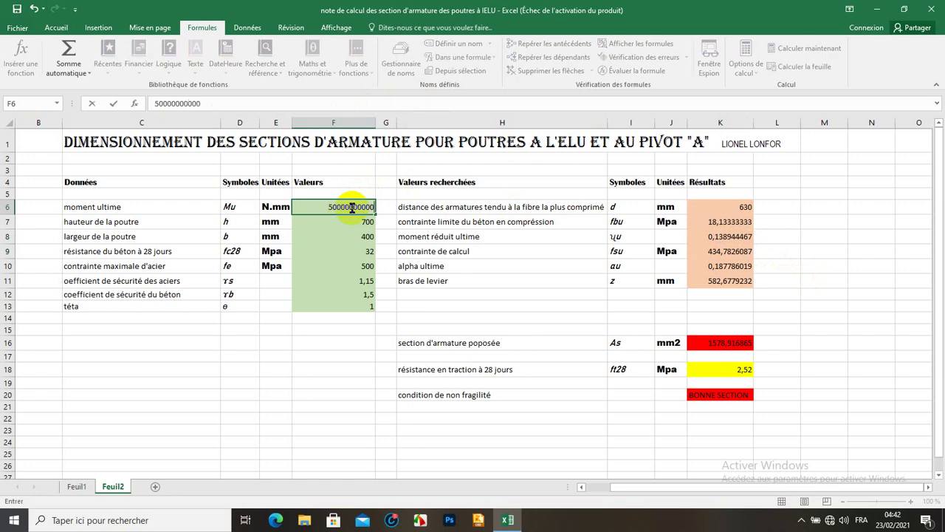
{"action": "key", "text": "Return"}
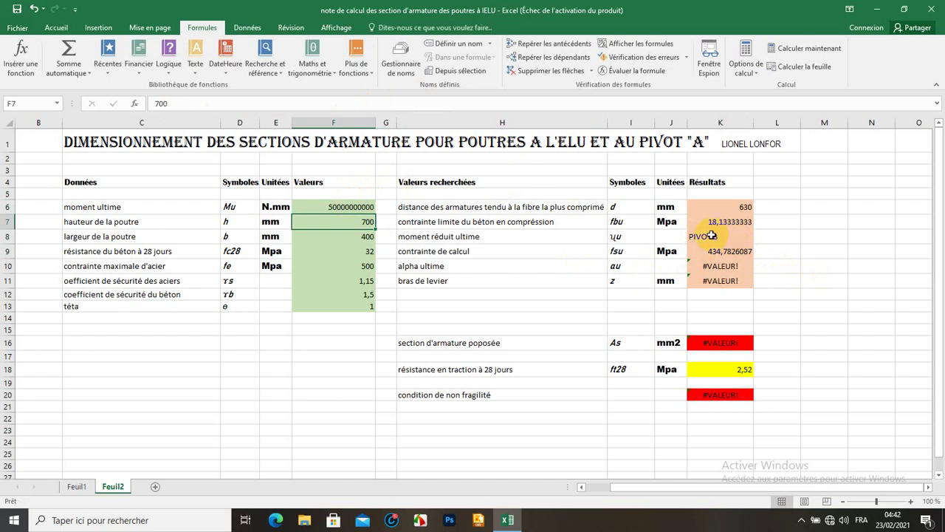
{"action": "left_click", "coordinate": [347, 207]}
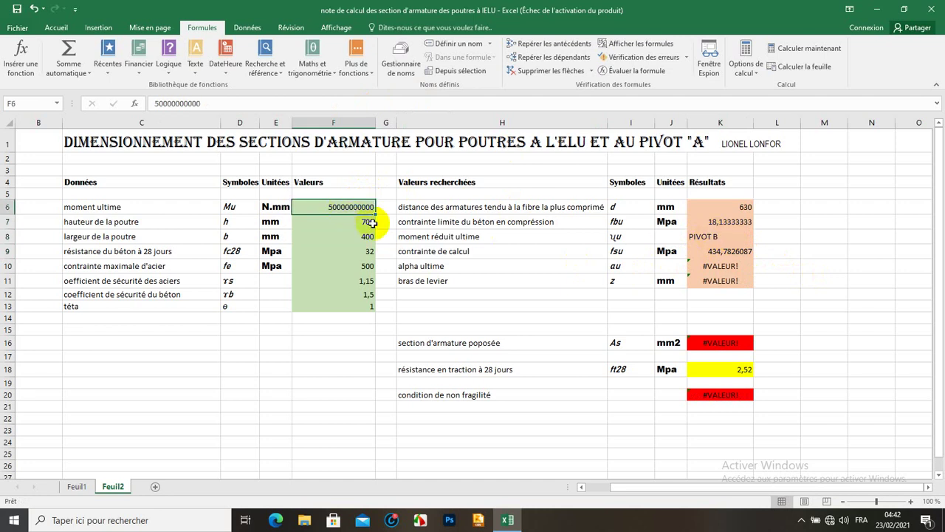